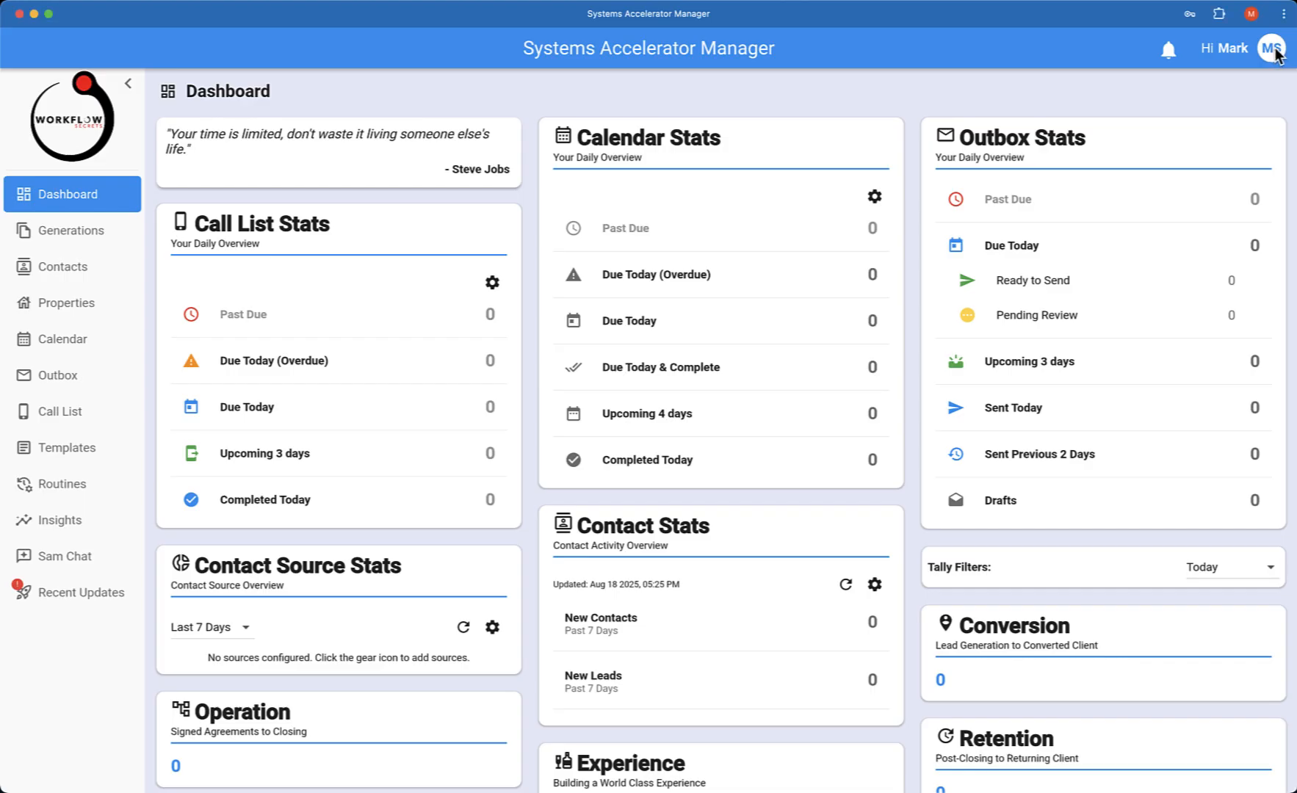
Open the Integrations settings from the account menu and expand the Google section
{"action": "left_click", "coordinate": [1275, 53]}
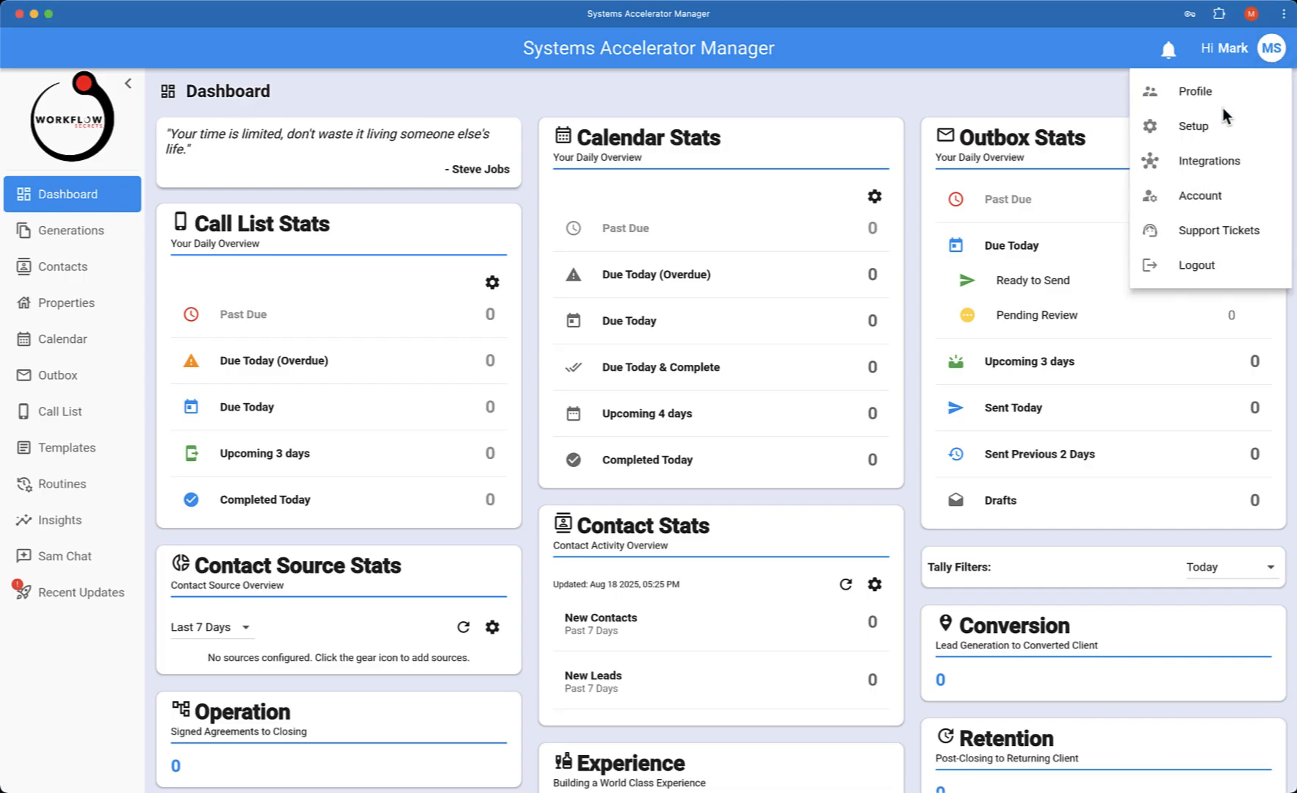
{"action": "left_click", "coordinate": [1216, 161]}
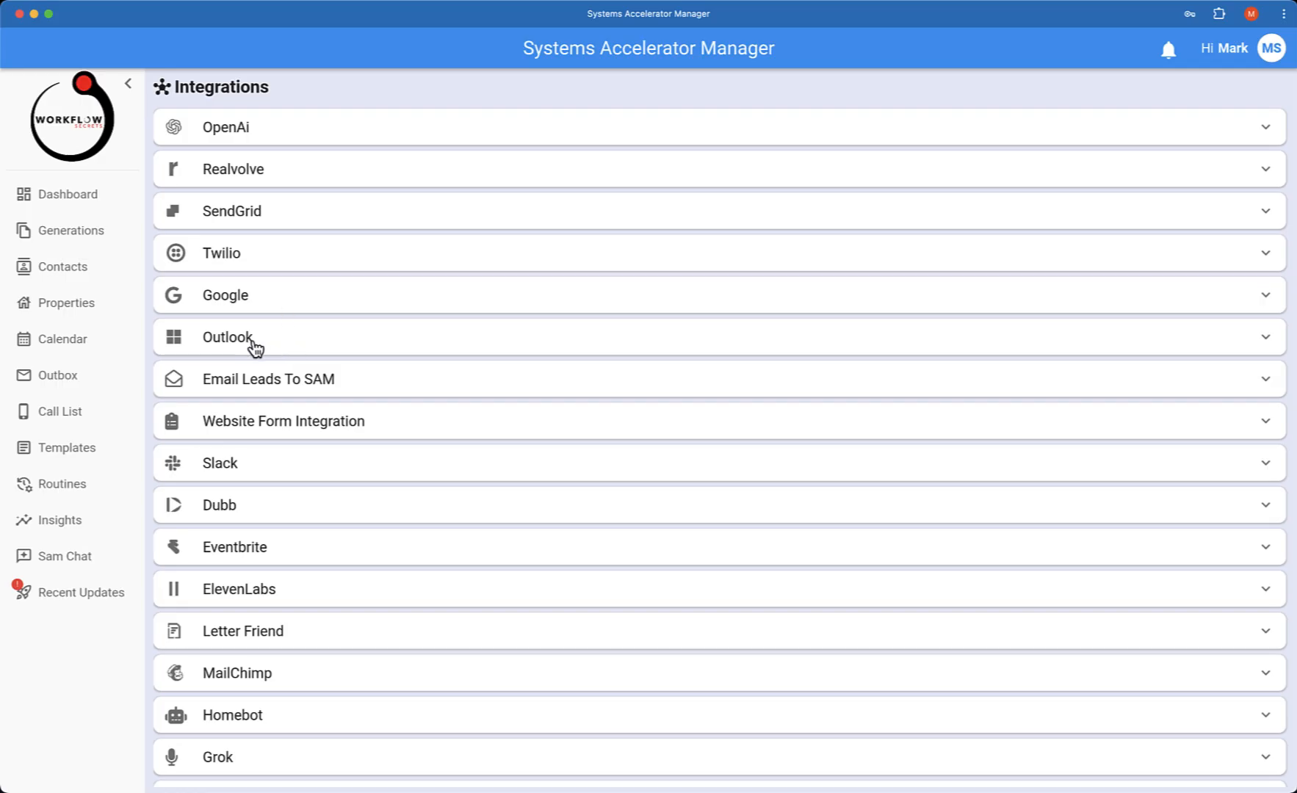
{"action": "left_click", "coordinate": [269, 305]}
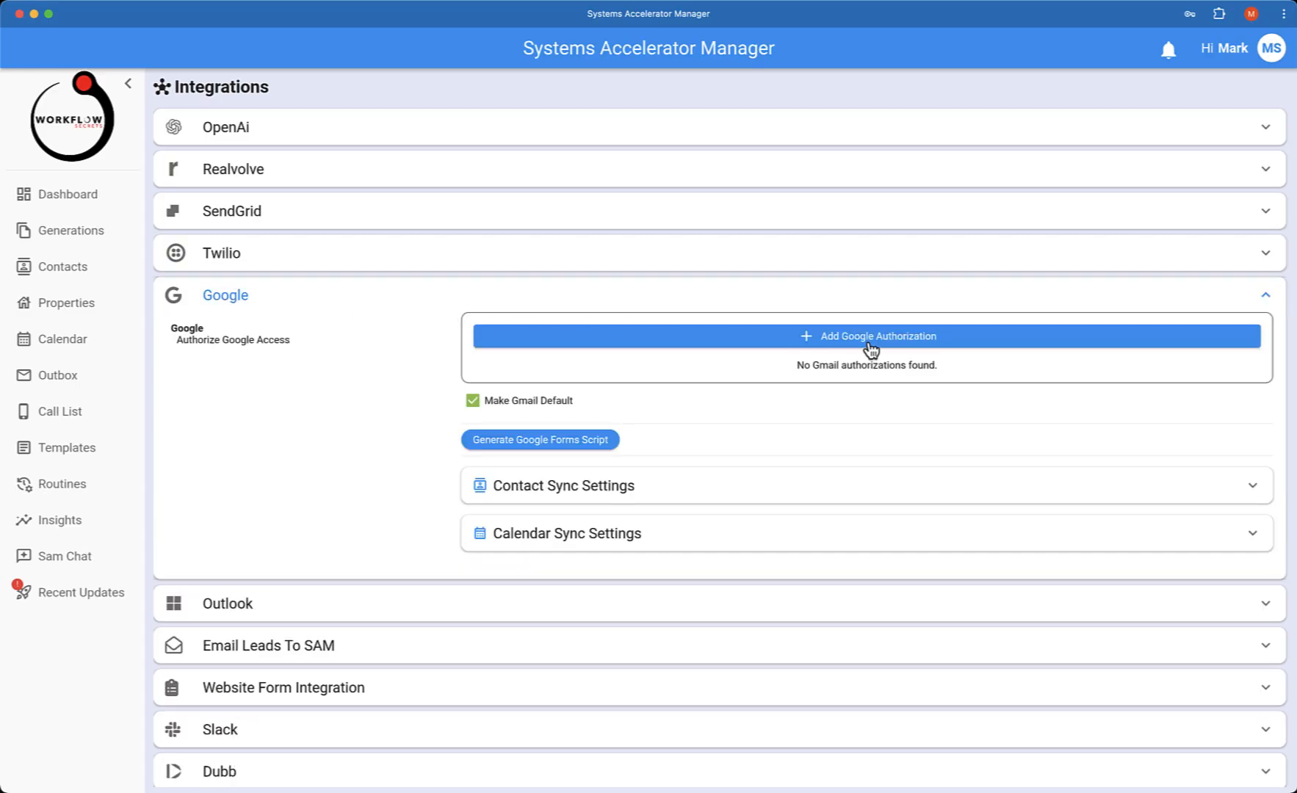
Add a Google authorization by choosing the company Google account and granting the app access
{"action": "left_click", "coordinate": [908, 338]}
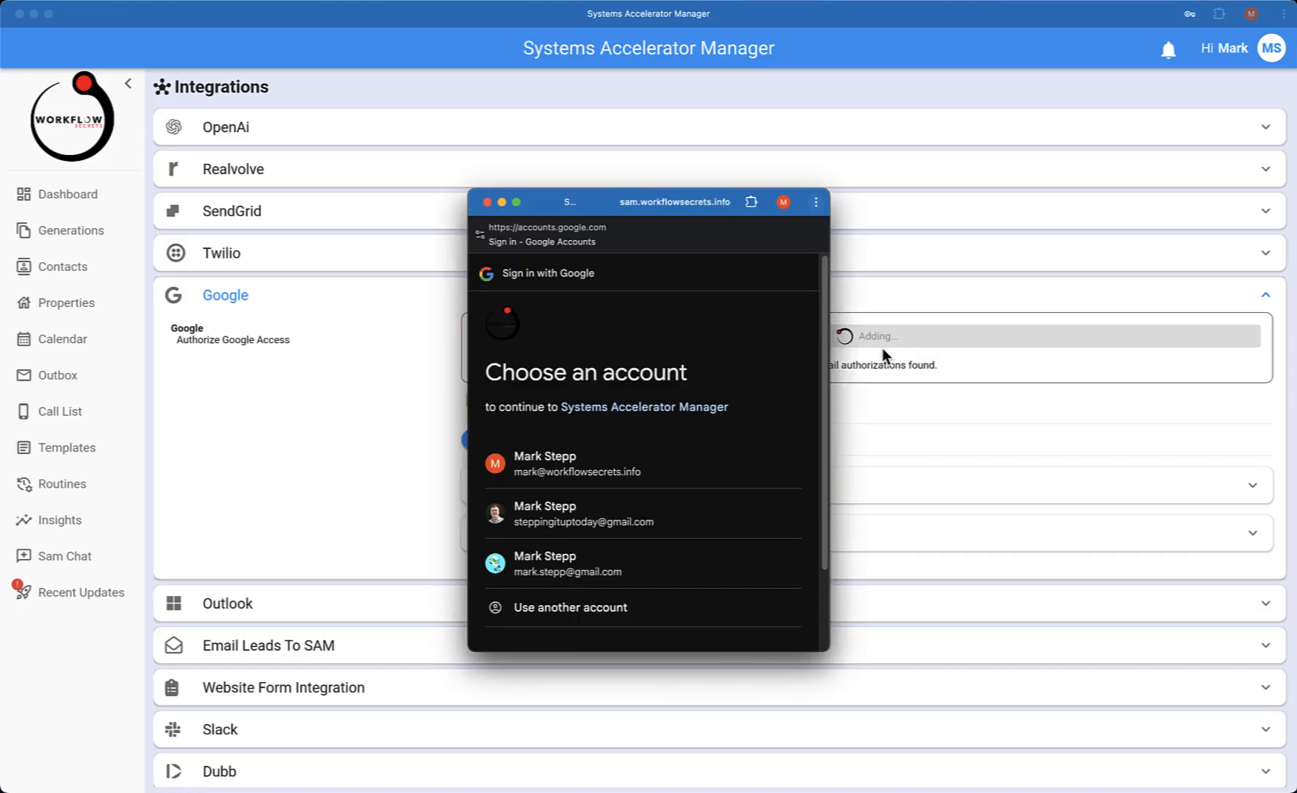
{"action": "left_click", "coordinate": [574, 466]}
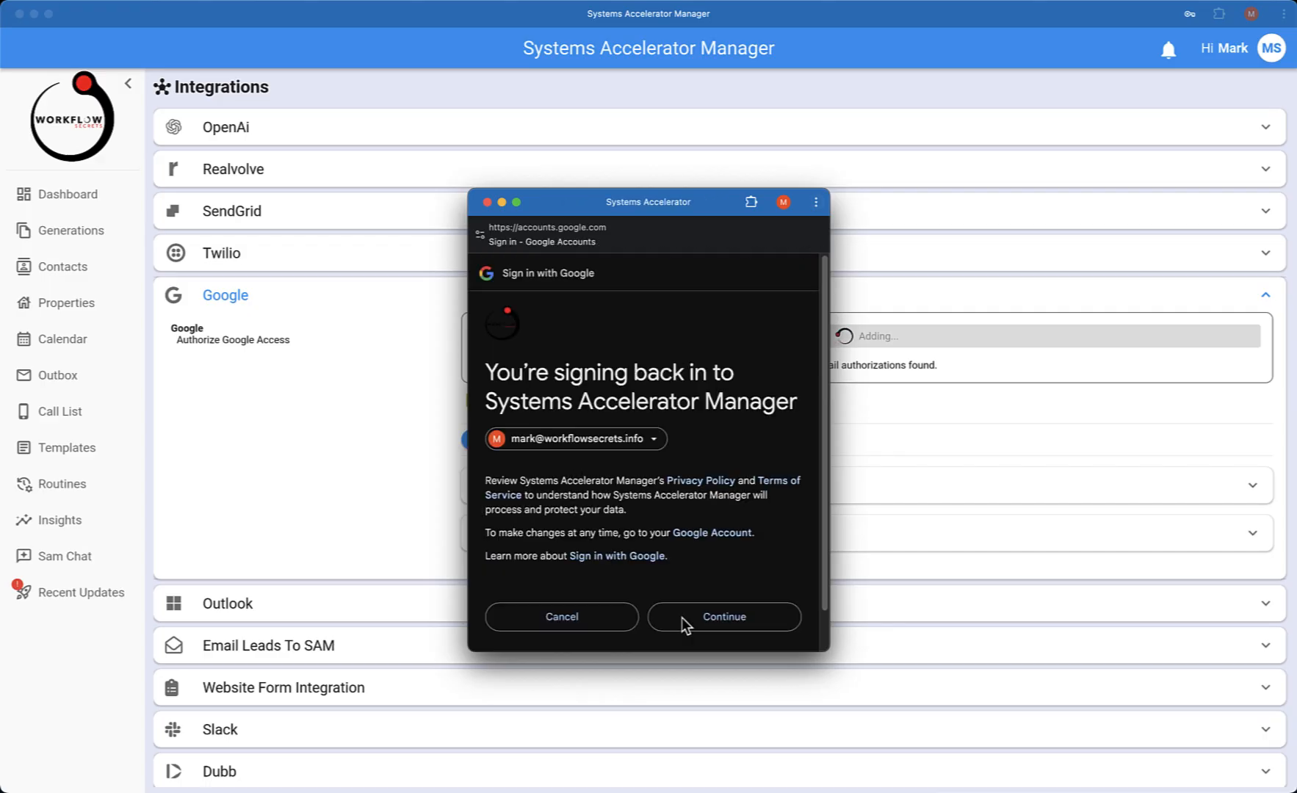
{"action": "left_click", "coordinate": [742, 620]}
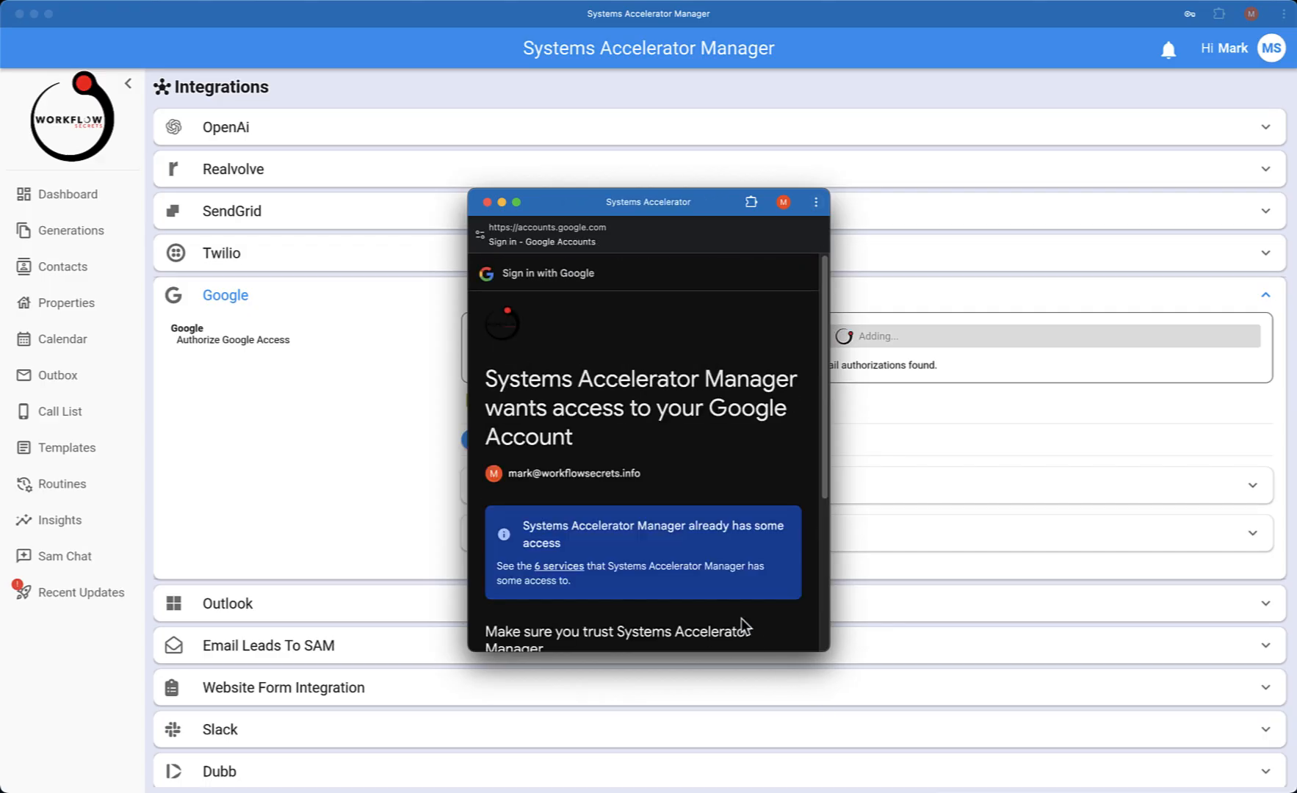
{"action": "scroll", "coordinate": [674, 547], "scroll_direction": "down", "scroll_amount": 3}
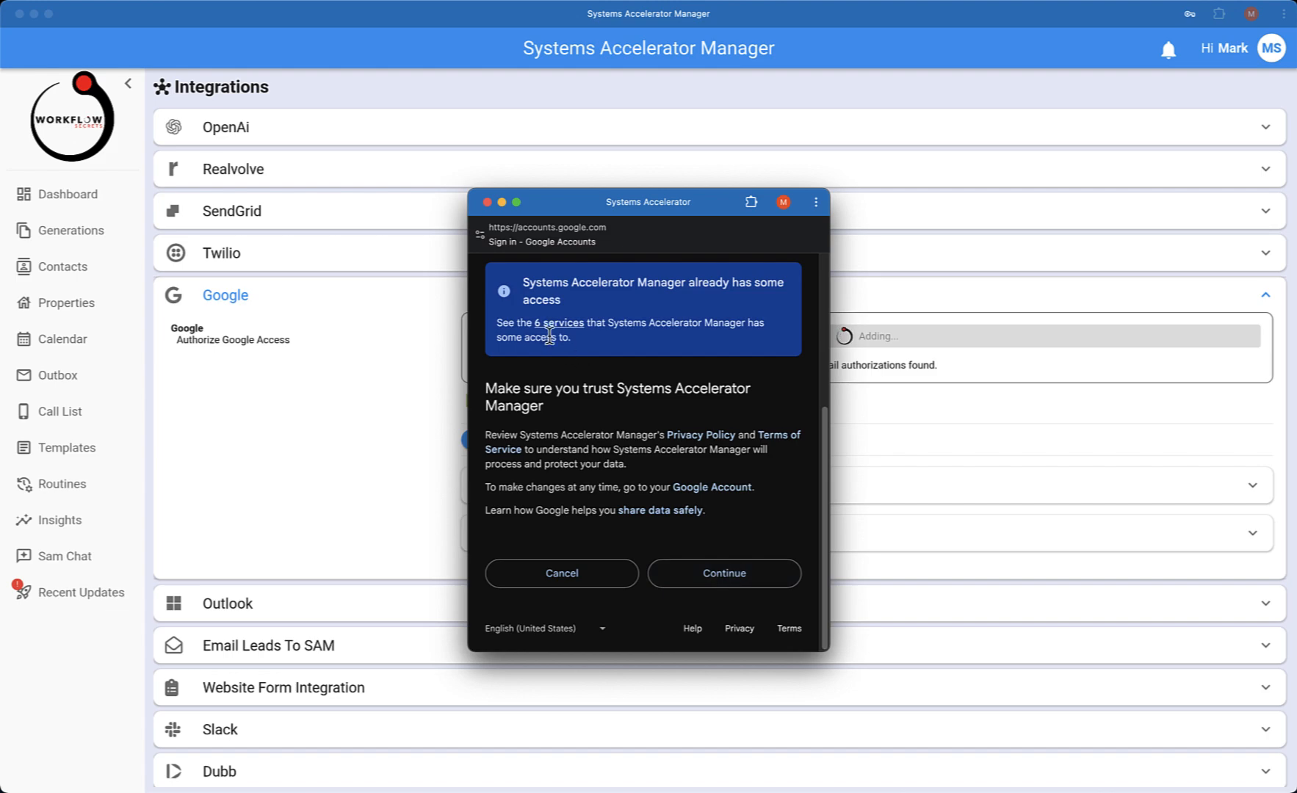
{"action": "scroll", "coordinate": [606, 408], "scroll_direction": "up", "scroll_amount": 1}
{"action": "scroll", "coordinate": [605, 408], "scroll_direction": "up", "scroll_amount": 3}
{"action": "scroll", "coordinate": [606, 407], "scroll_direction": "down", "scroll_amount": 5}
{"action": "left_click", "coordinate": [724, 574]}
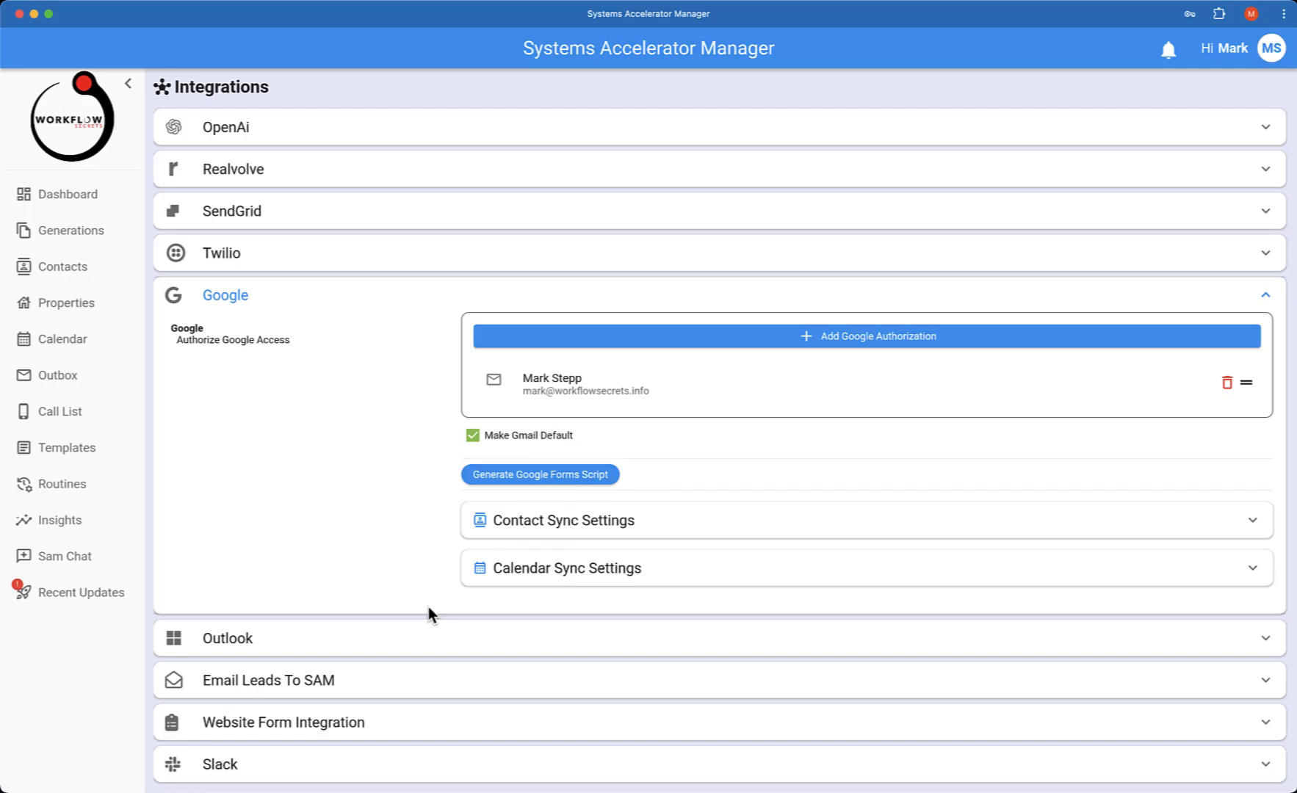
Browse the SendGrid and MailChimp integration sections to review their settings, collapsing Google
{"action": "left_click", "coordinate": [363, 219]}
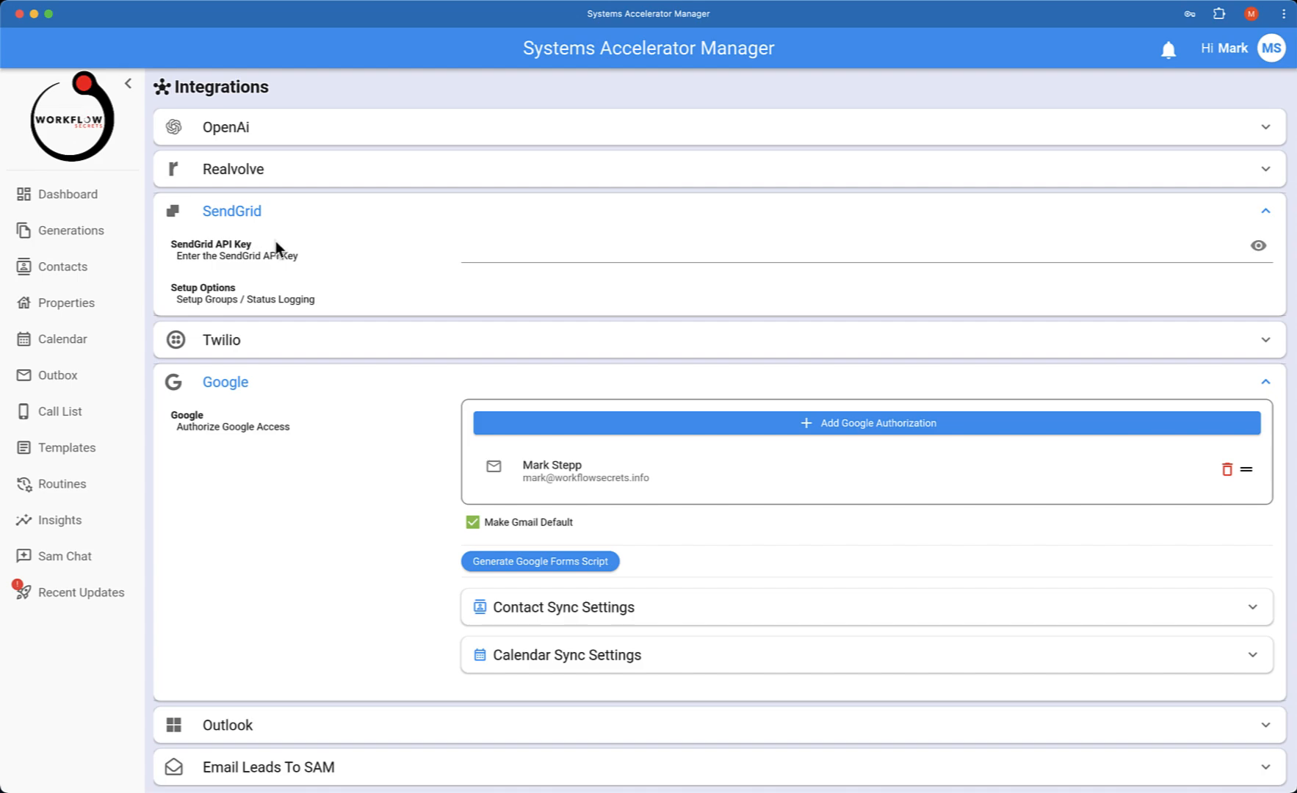
{"action": "scroll", "coordinate": [312, 254], "scroll_direction": "down", "scroll_amount": 5}
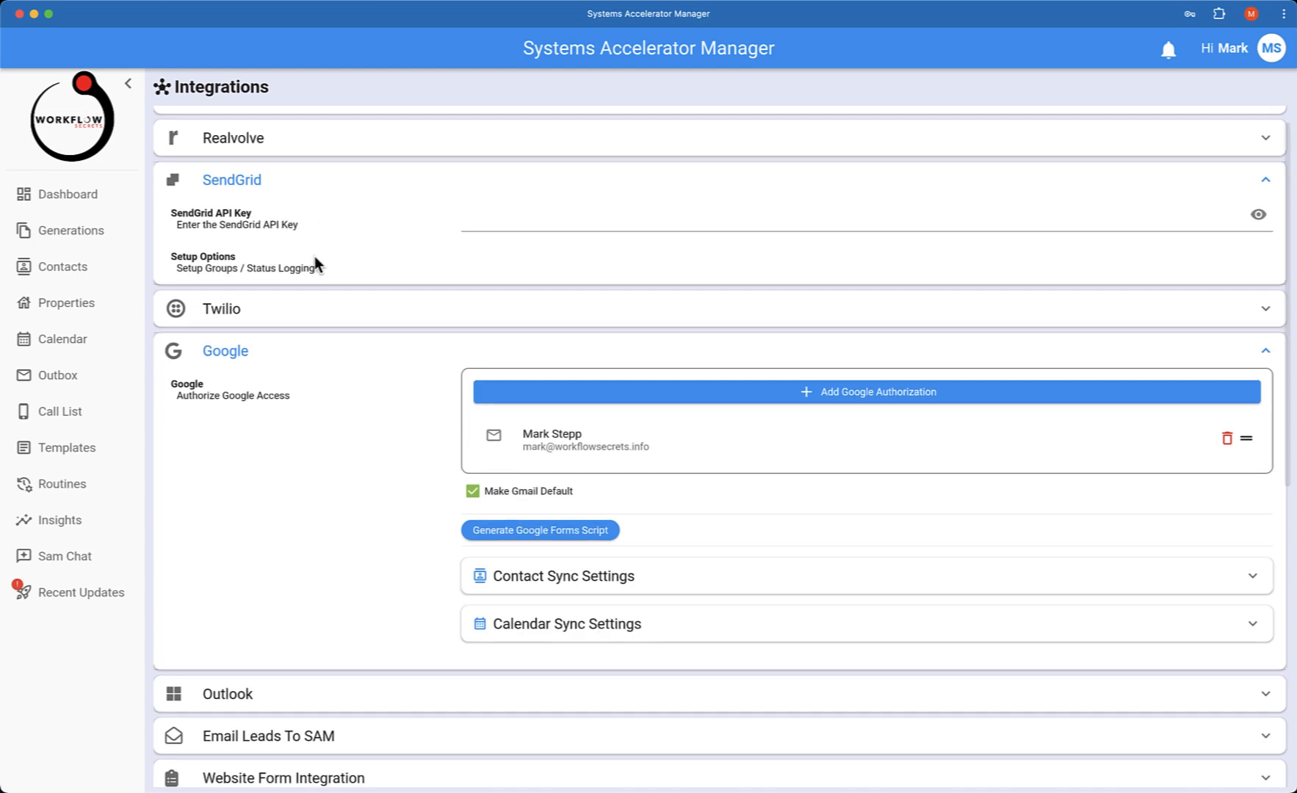
{"action": "scroll", "coordinate": [354, 403], "scroll_direction": "down", "scroll_amount": 4}
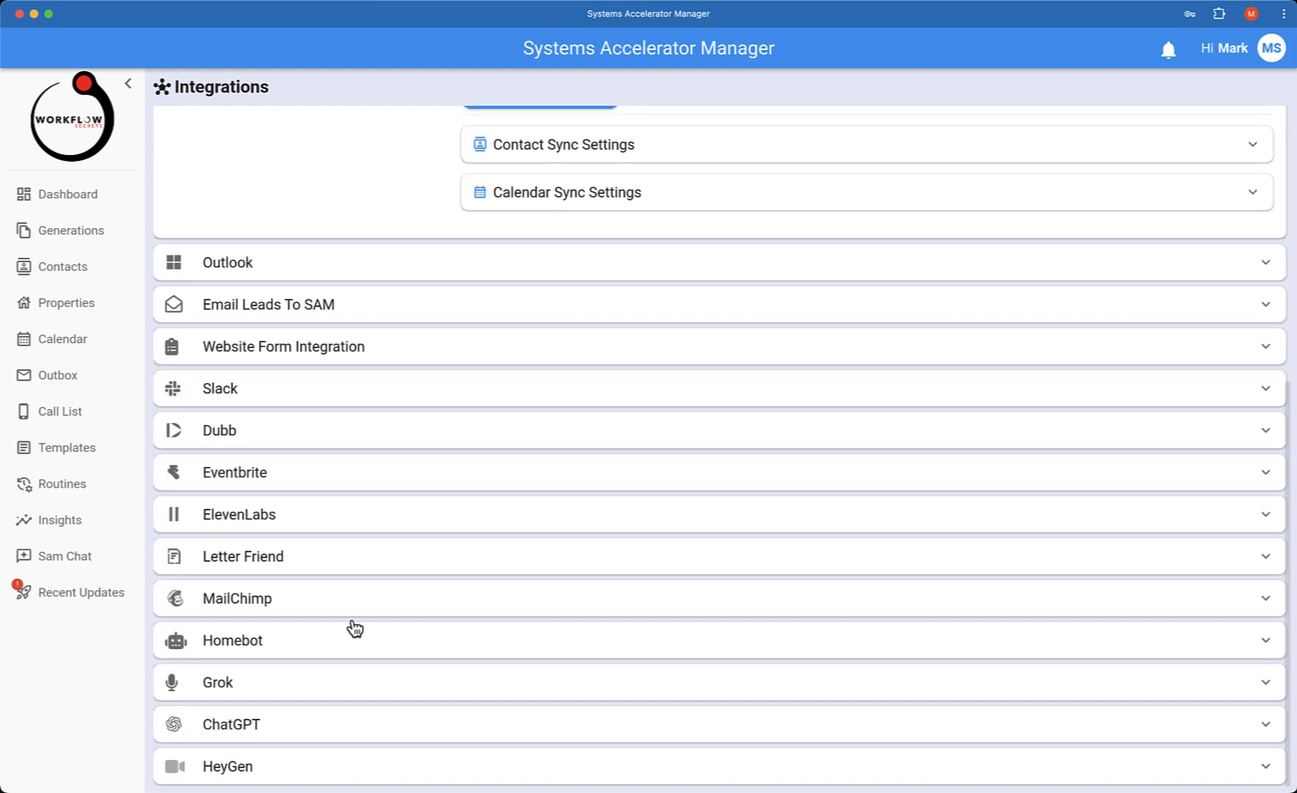
{"action": "left_click", "coordinate": [335, 607]}
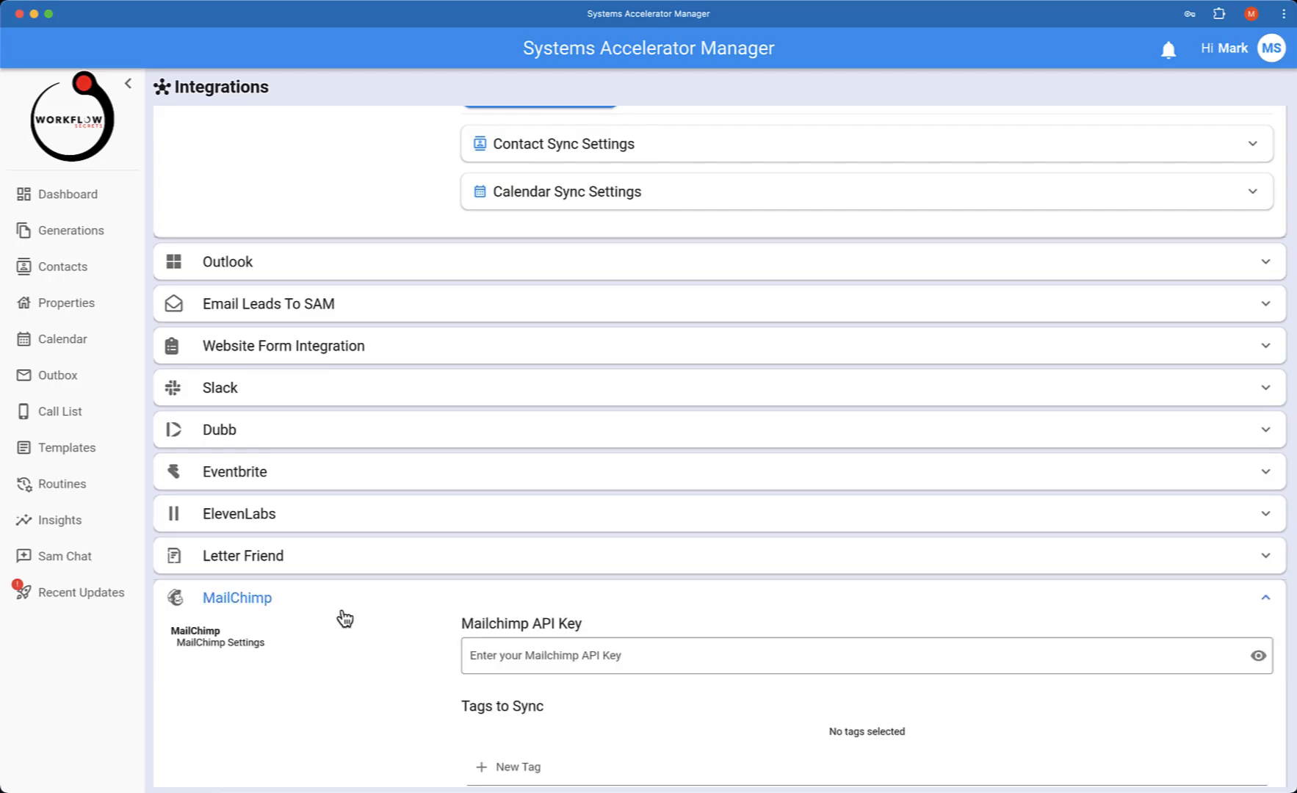
{"action": "scroll", "coordinate": [377, 626], "scroll_direction": "down", "scroll_amount": 2}
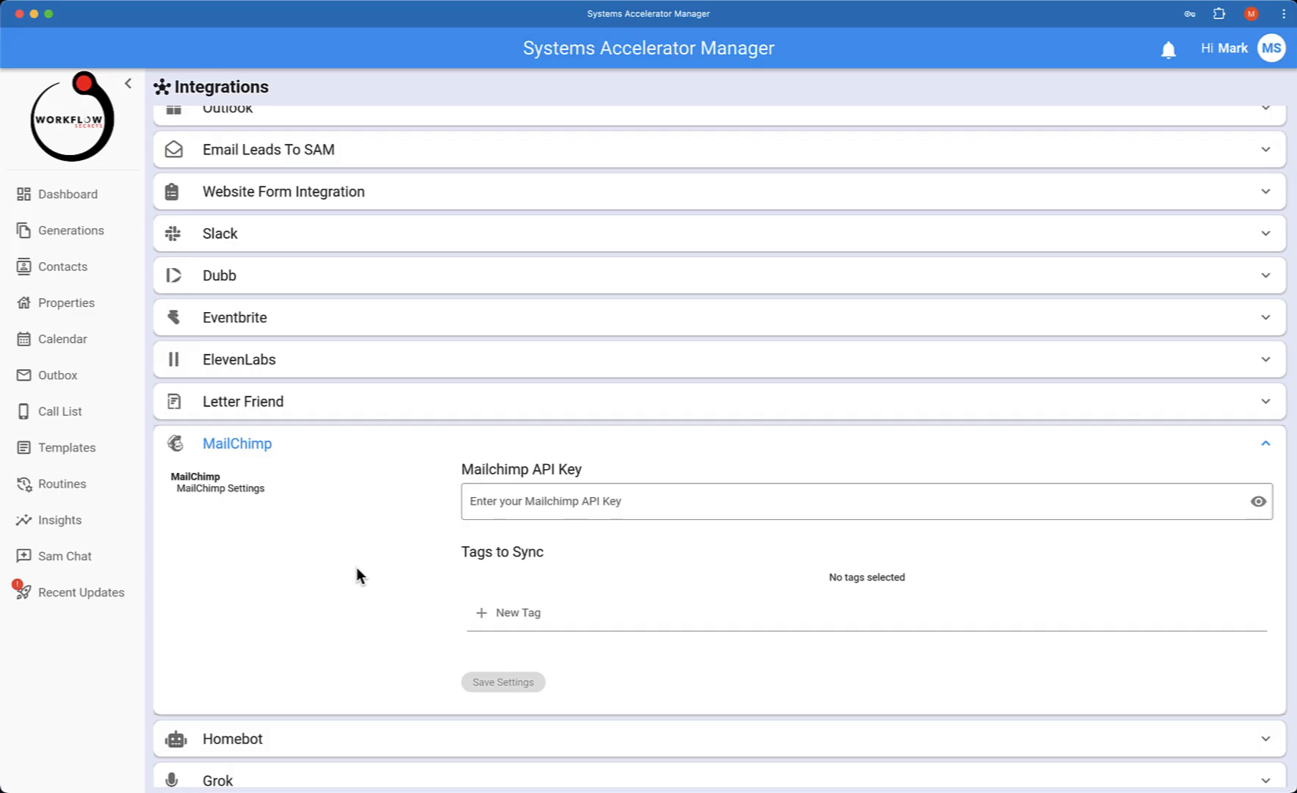
{"action": "scroll", "coordinate": [357, 568], "scroll_direction": "up", "scroll_amount": 10}
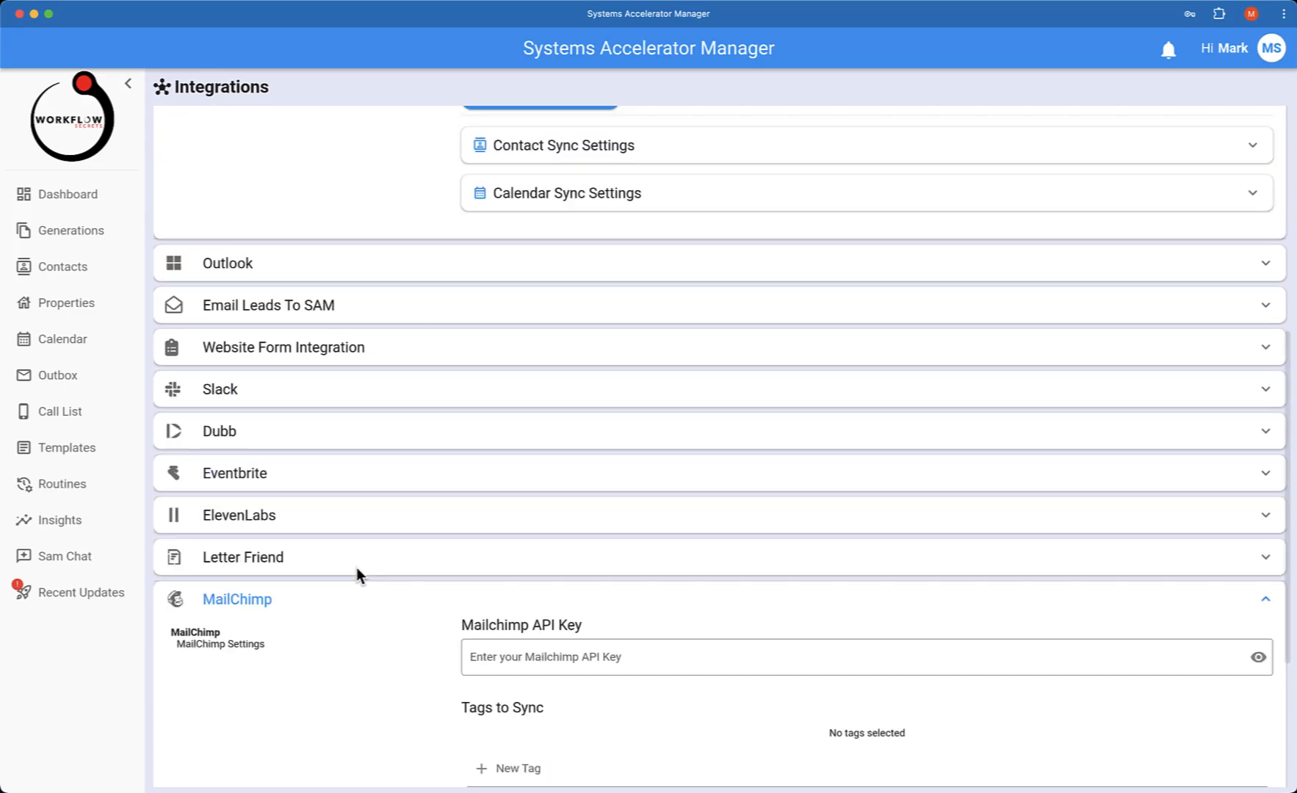
{"action": "scroll", "coordinate": [358, 577], "scroll_direction": "up", "scroll_amount": 3}
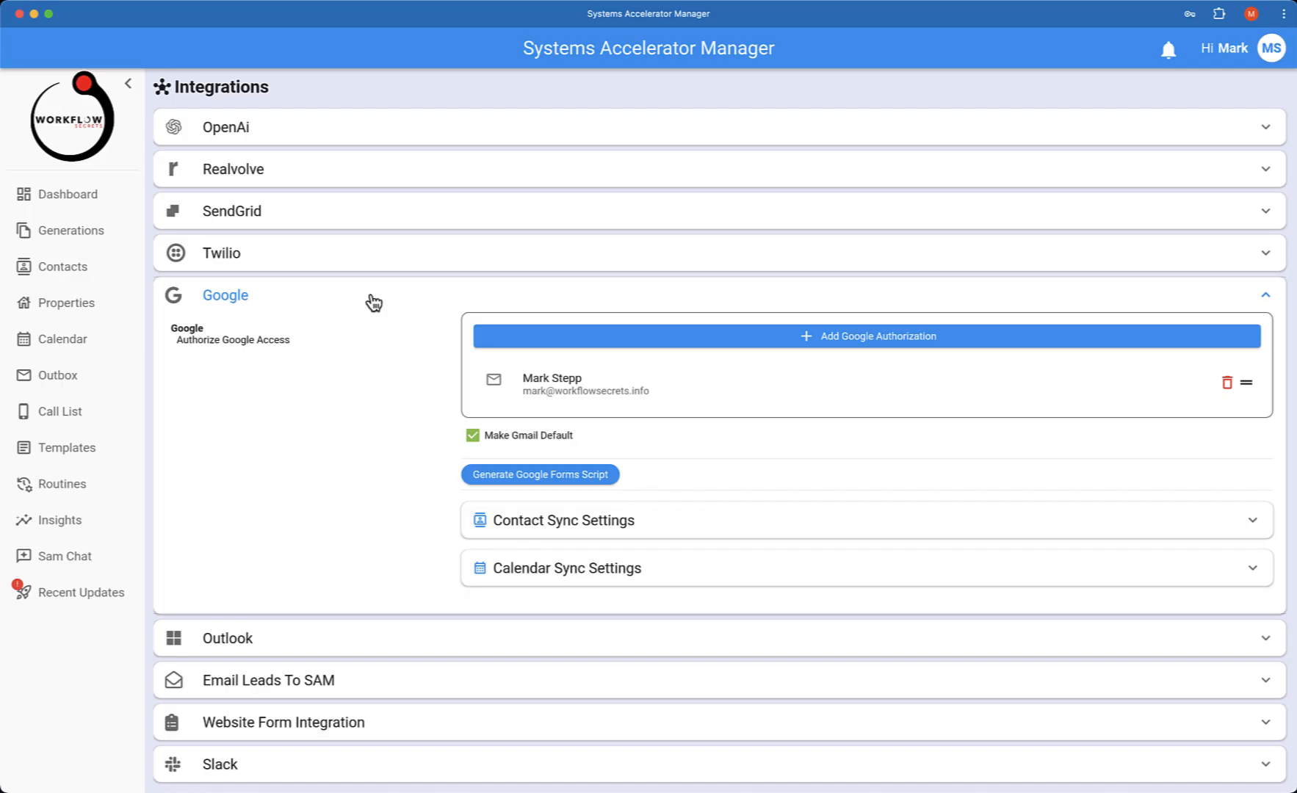
{"action": "left_click", "coordinate": [274, 287]}
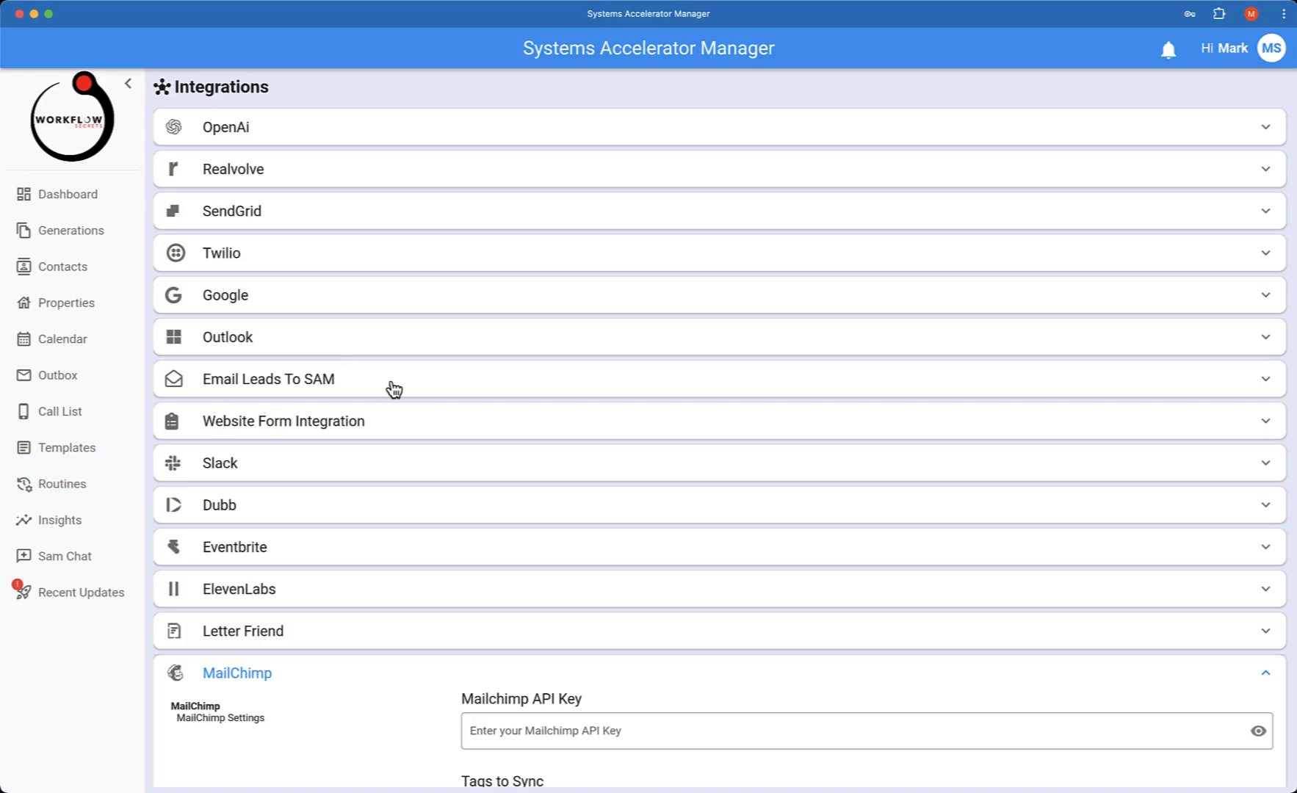
Expand Email Leads To SAM and Website Form Integration, then add a new website form
{"action": "left_click", "coordinate": [338, 387]}
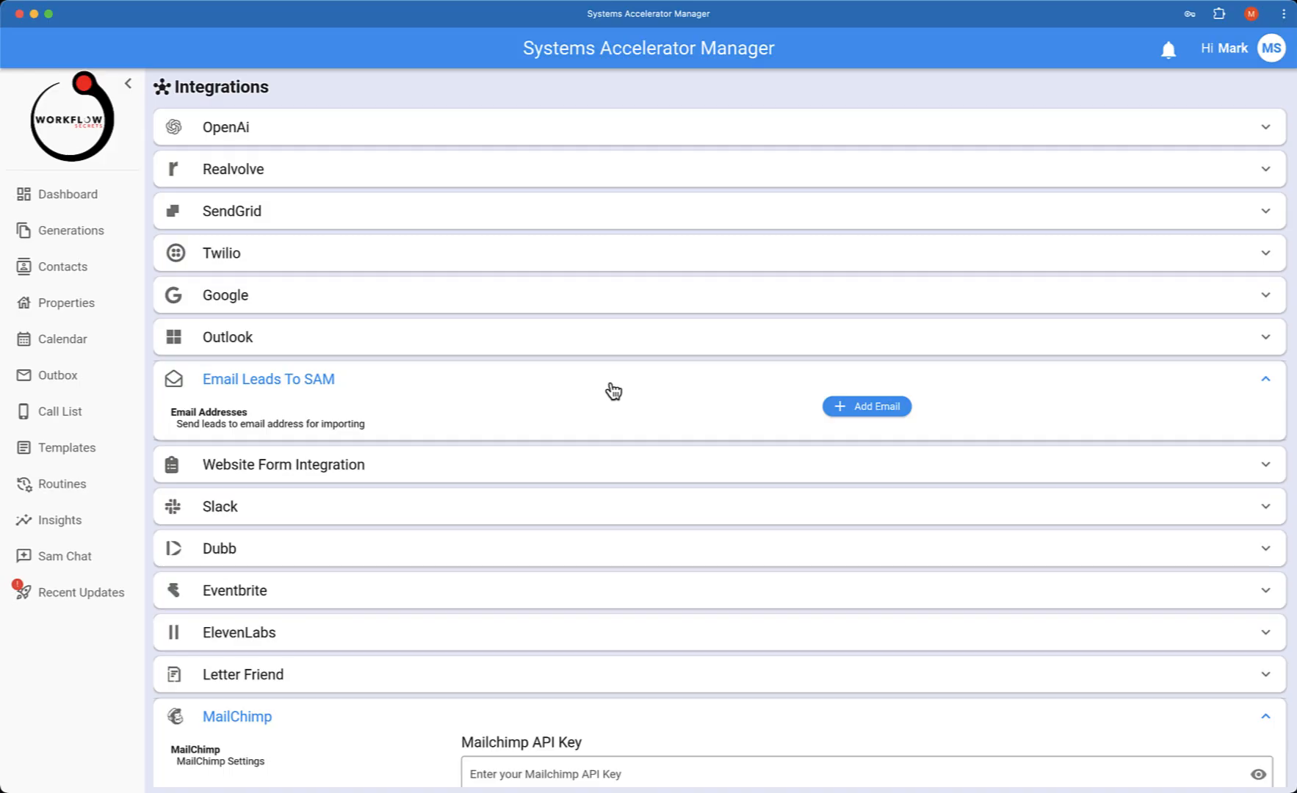
{"action": "left_click", "coordinate": [594, 472]}
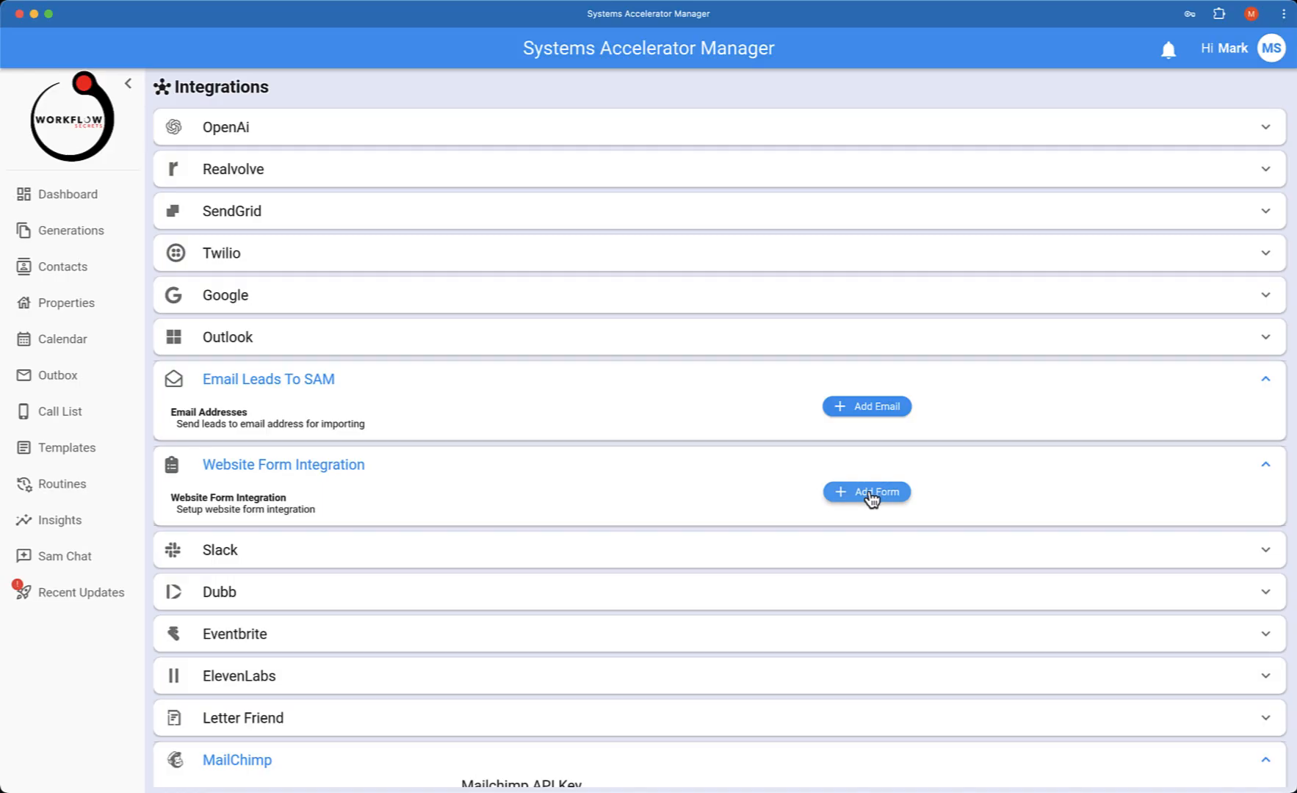
{"action": "left_click", "coordinate": [872, 500]}
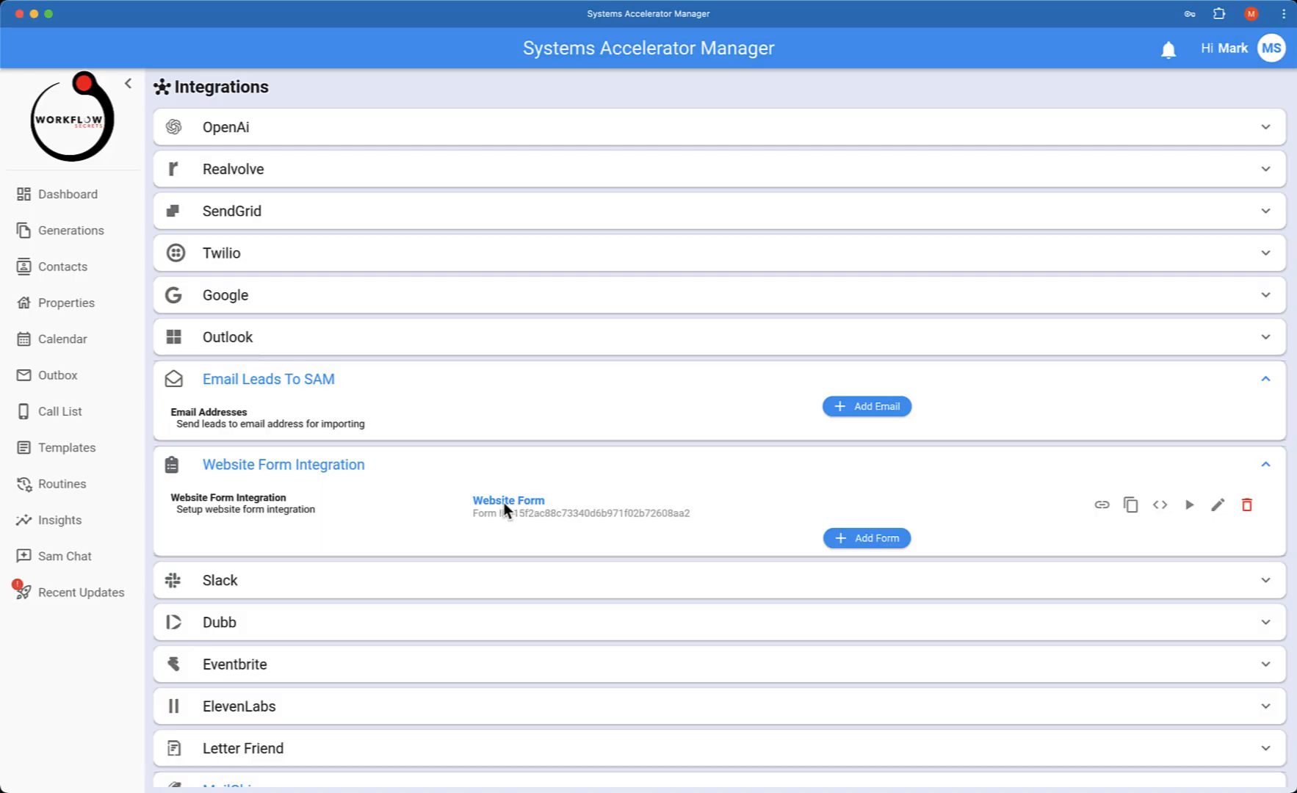
Edit the website form's details, set its Status to Hot, review the field mappings and save
{"action": "left_click", "coordinate": [1221, 508]}
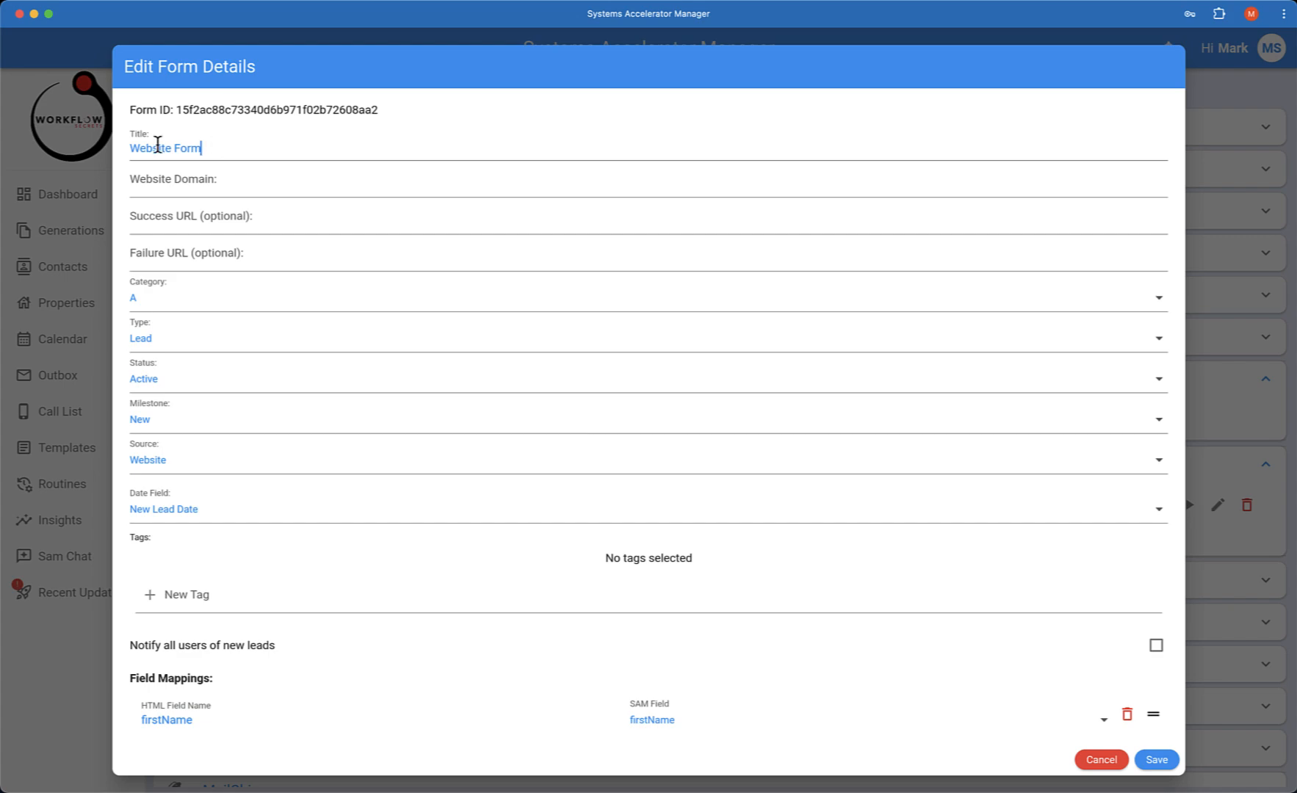
{"action": "triple_click", "coordinate": [124, 147]}
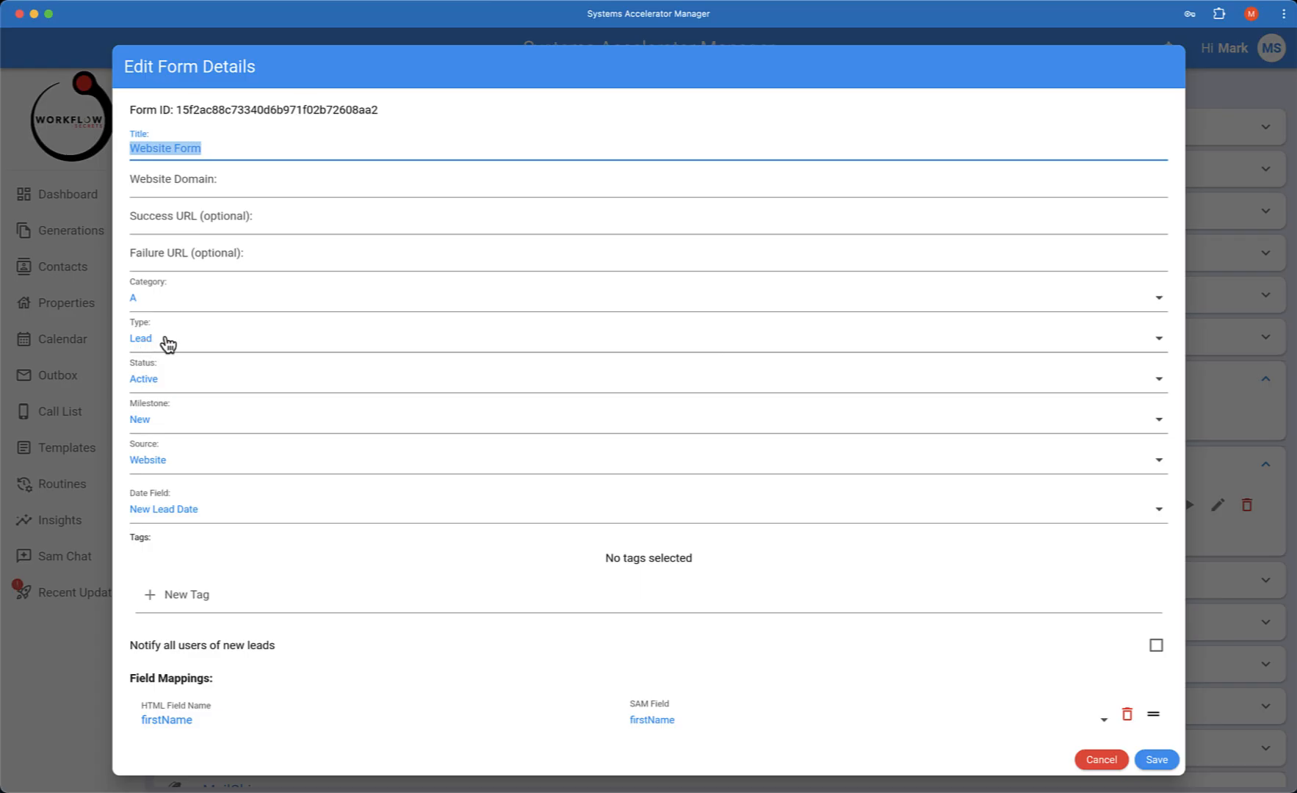
{"action": "left_click", "coordinate": [172, 388]}
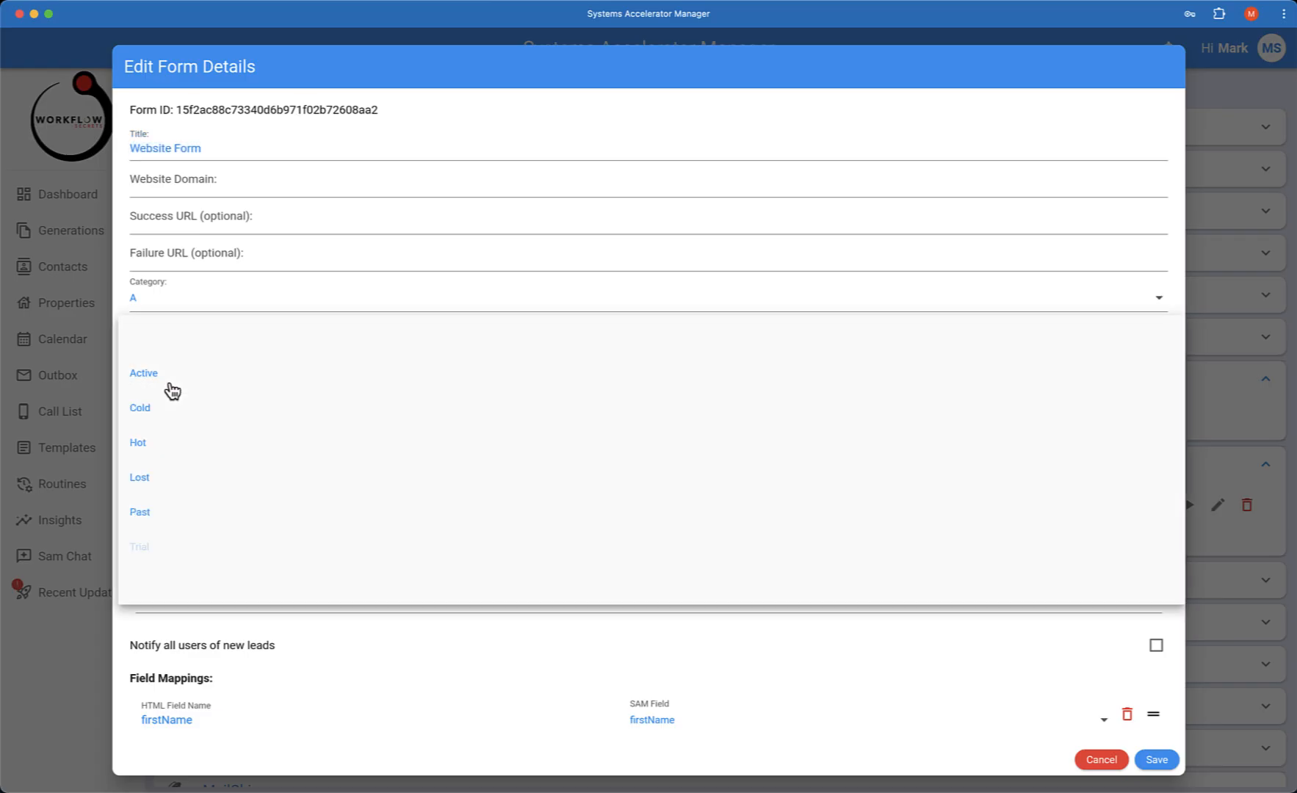
{"action": "left_click", "coordinate": [151, 444]}
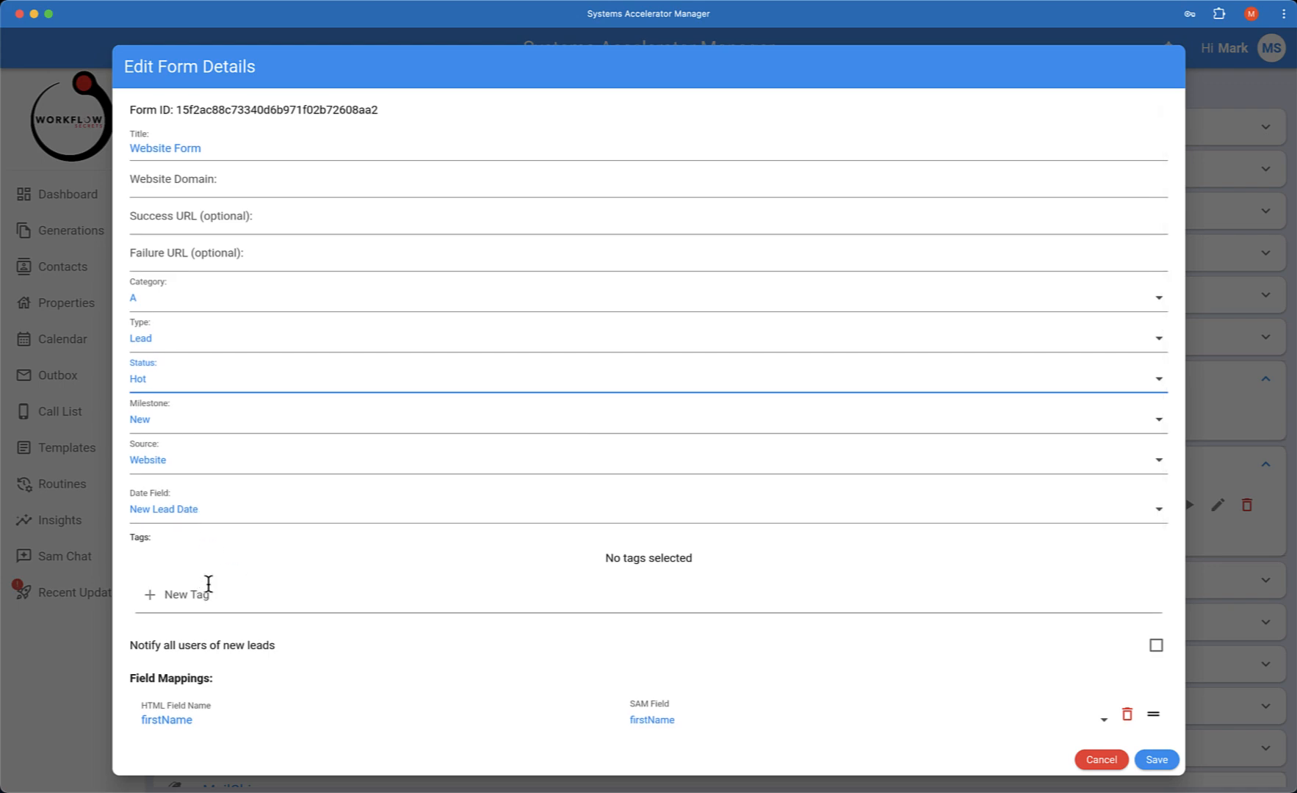
{"action": "scroll", "coordinate": [267, 189], "scroll_direction": "down", "scroll_amount": 1}
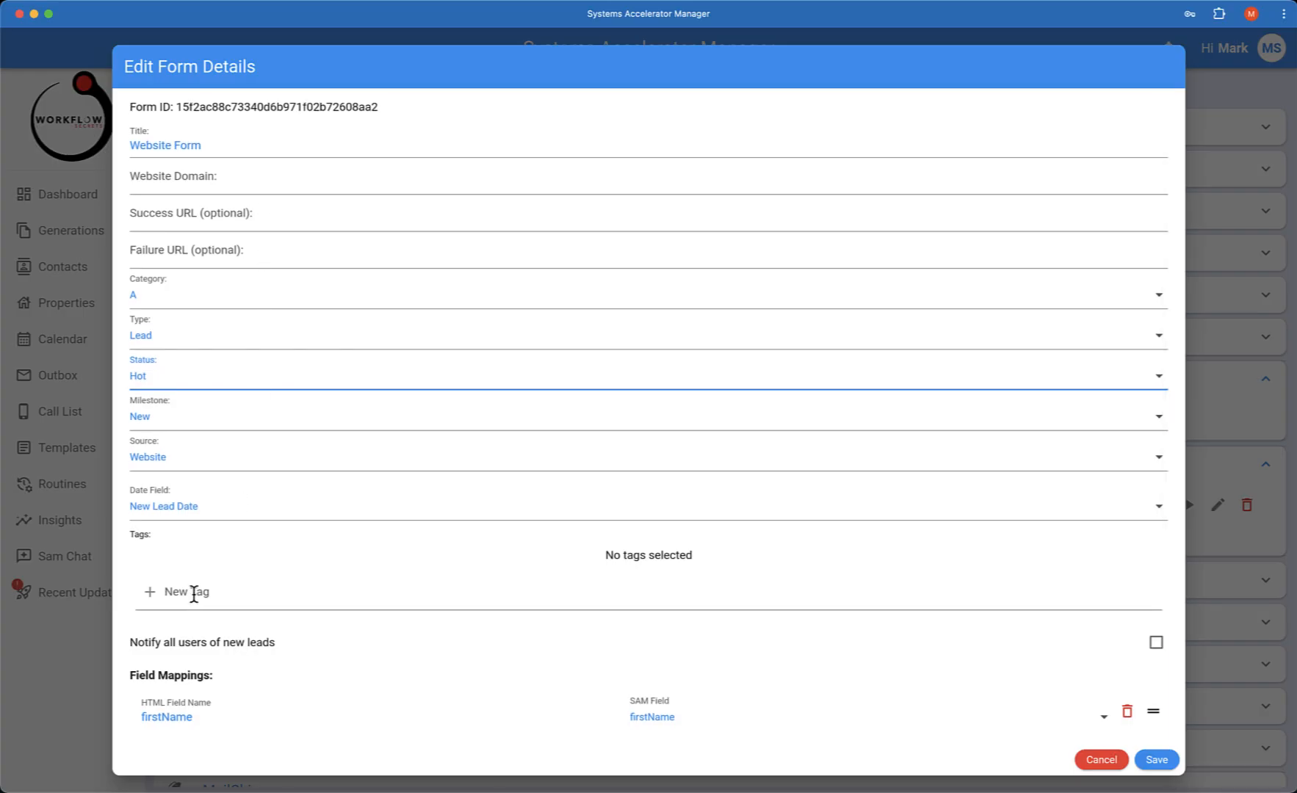
{"action": "scroll", "coordinate": [234, 594], "scroll_direction": "down", "scroll_amount": 1}
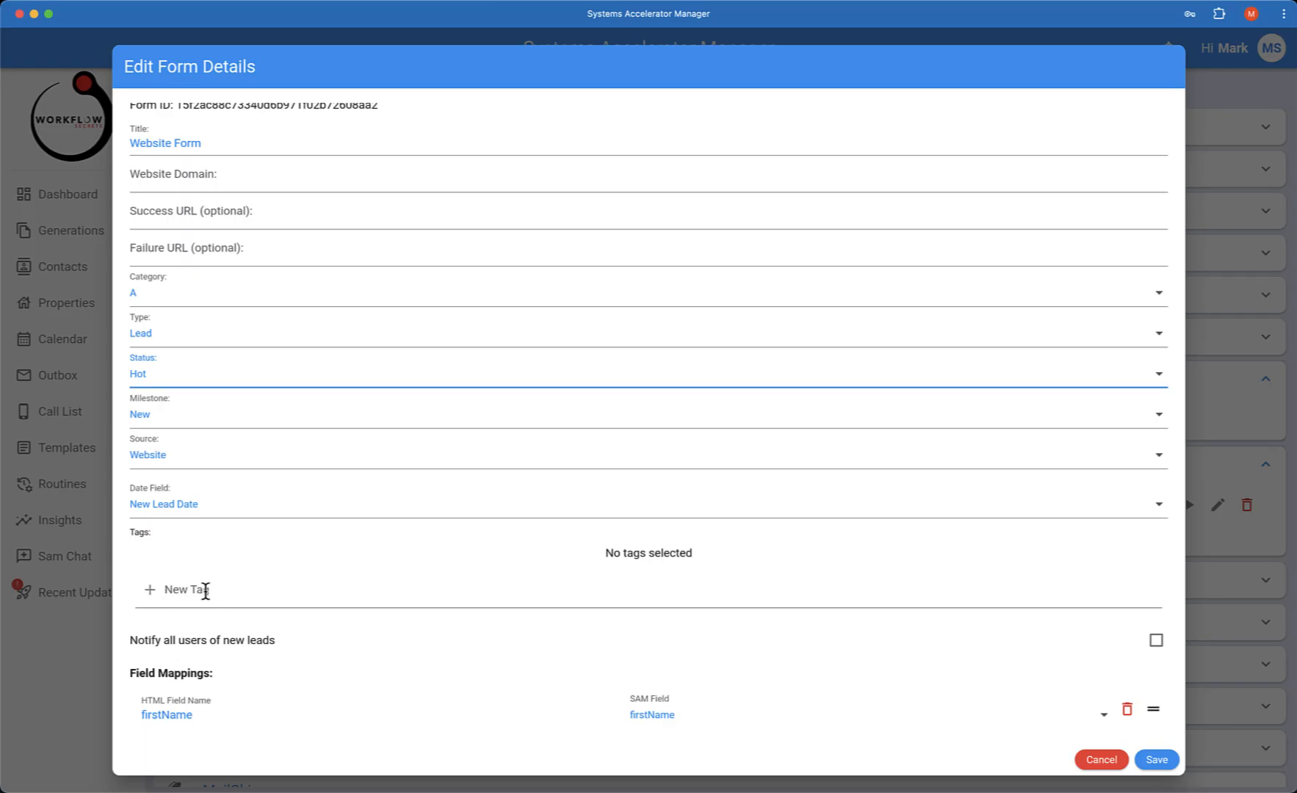
{"action": "scroll", "coordinate": [208, 581], "scroll_direction": "down", "scroll_amount": 5}
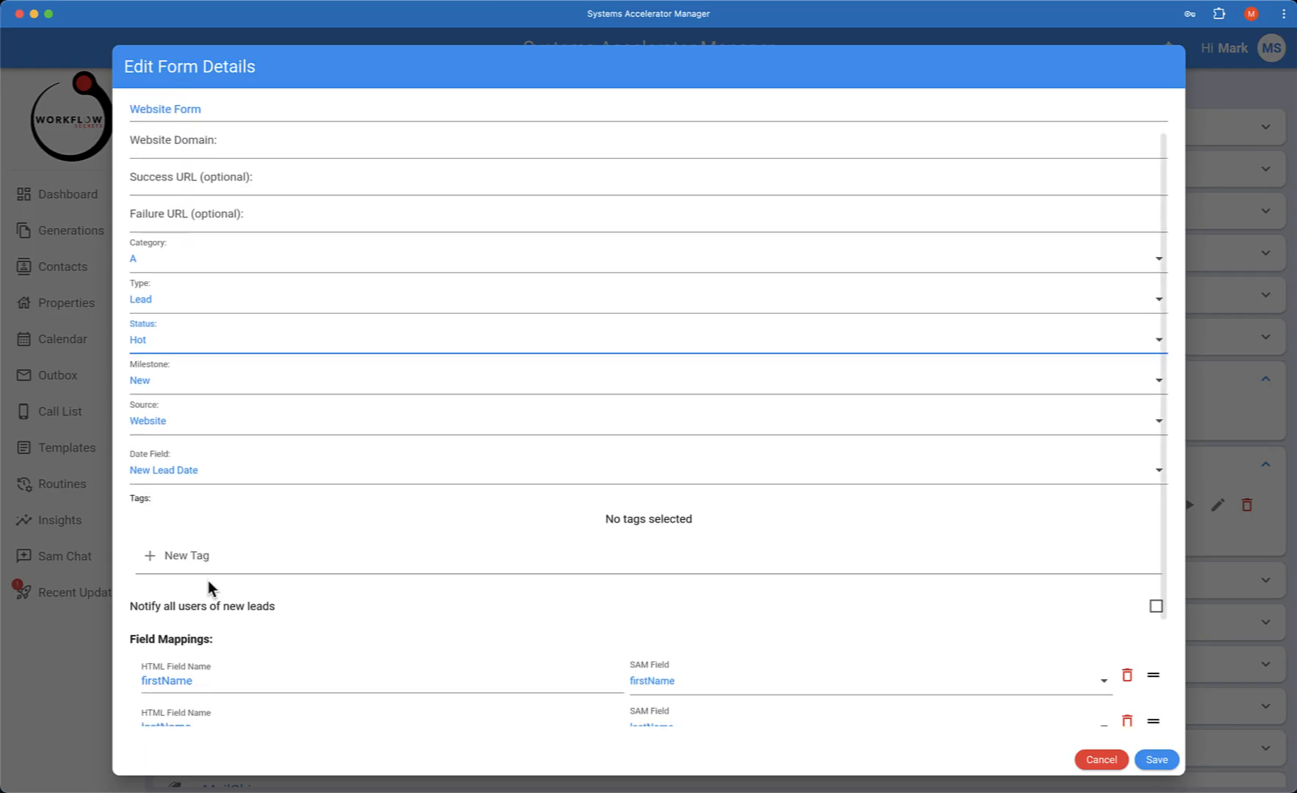
{"action": "scroll", "coordinate": [221, 584], "scroll_direction": "down", "scroll_amount": 2}
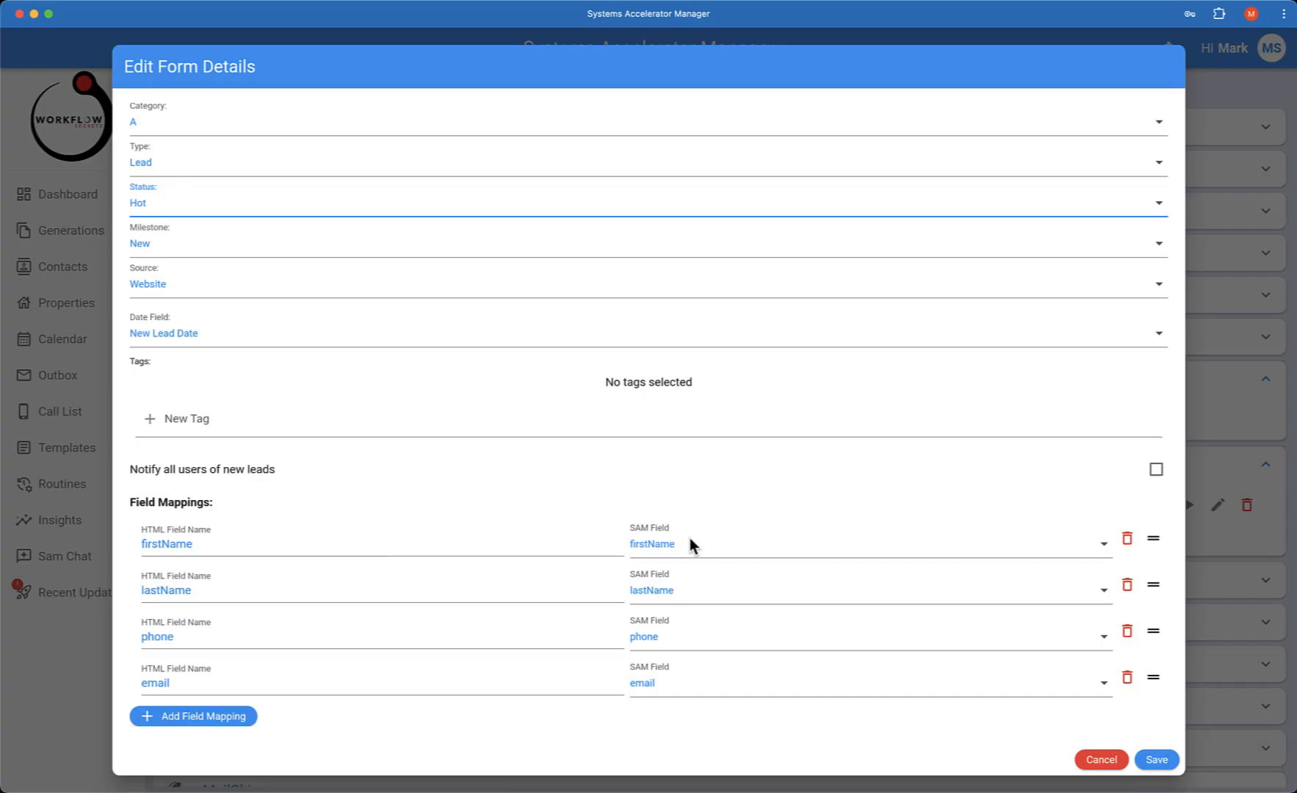
{"action": "left_click", "coordinate": [1148, 764]}
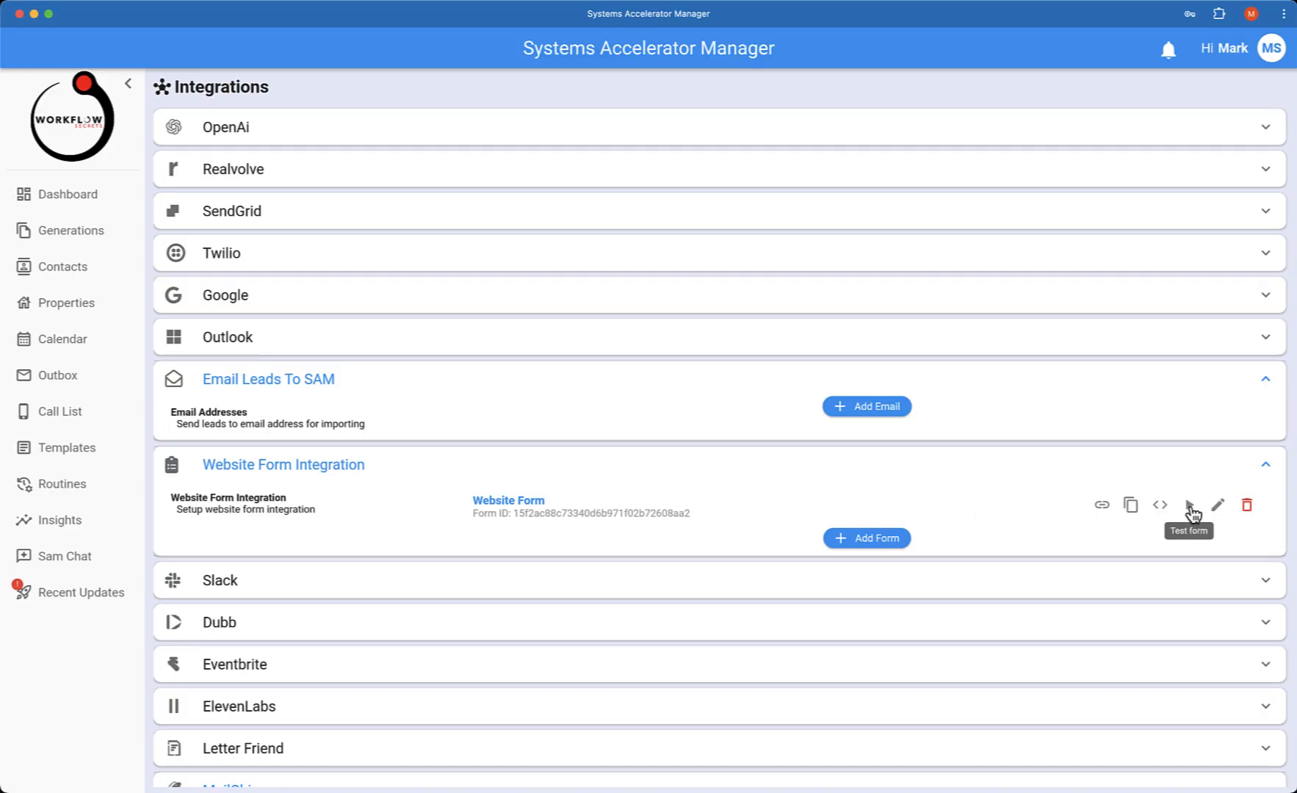
Open the test dialog for the website form and enter a sample lead's first and last name
{"action": "scroll", "coordinate": [1191, 510], "scroll_direction": "down", "scroll_amount": 1}
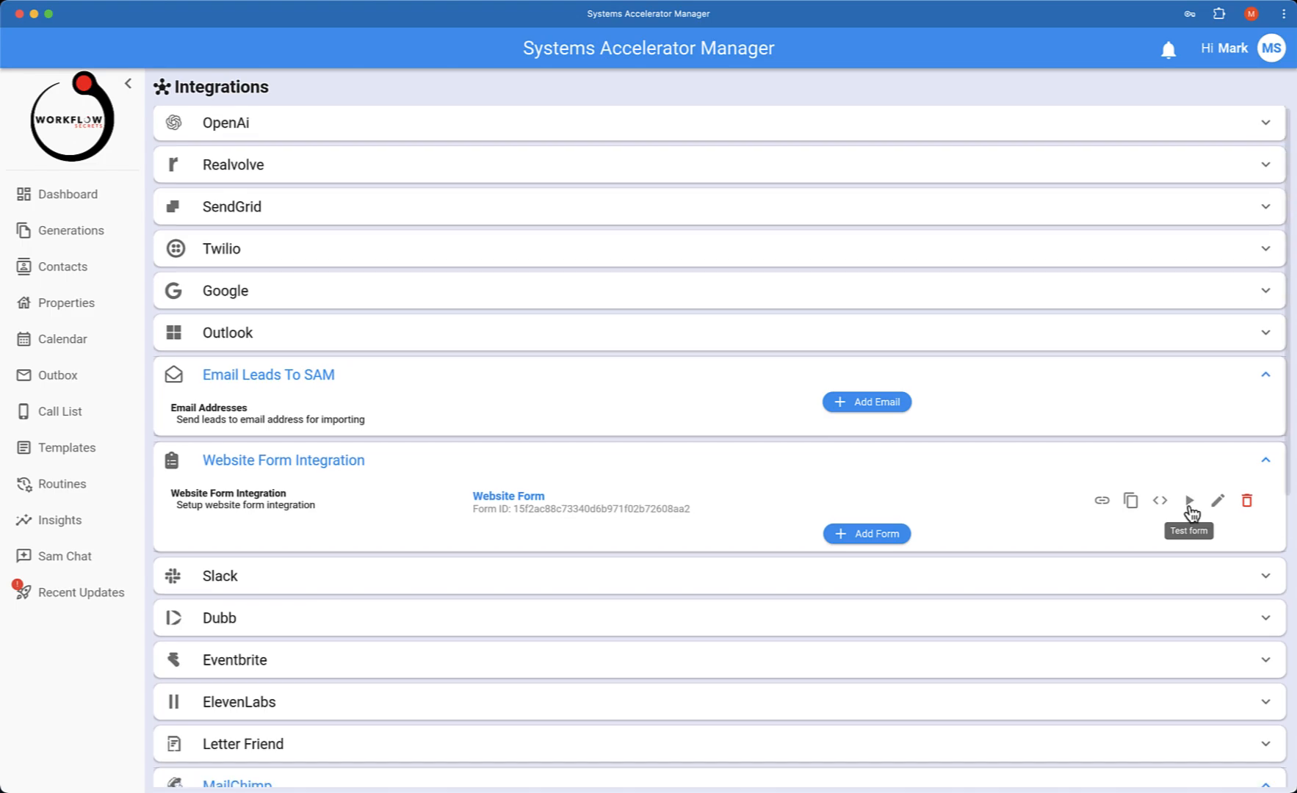
{"action": "left_click", "coordinate": [1191, 504]}
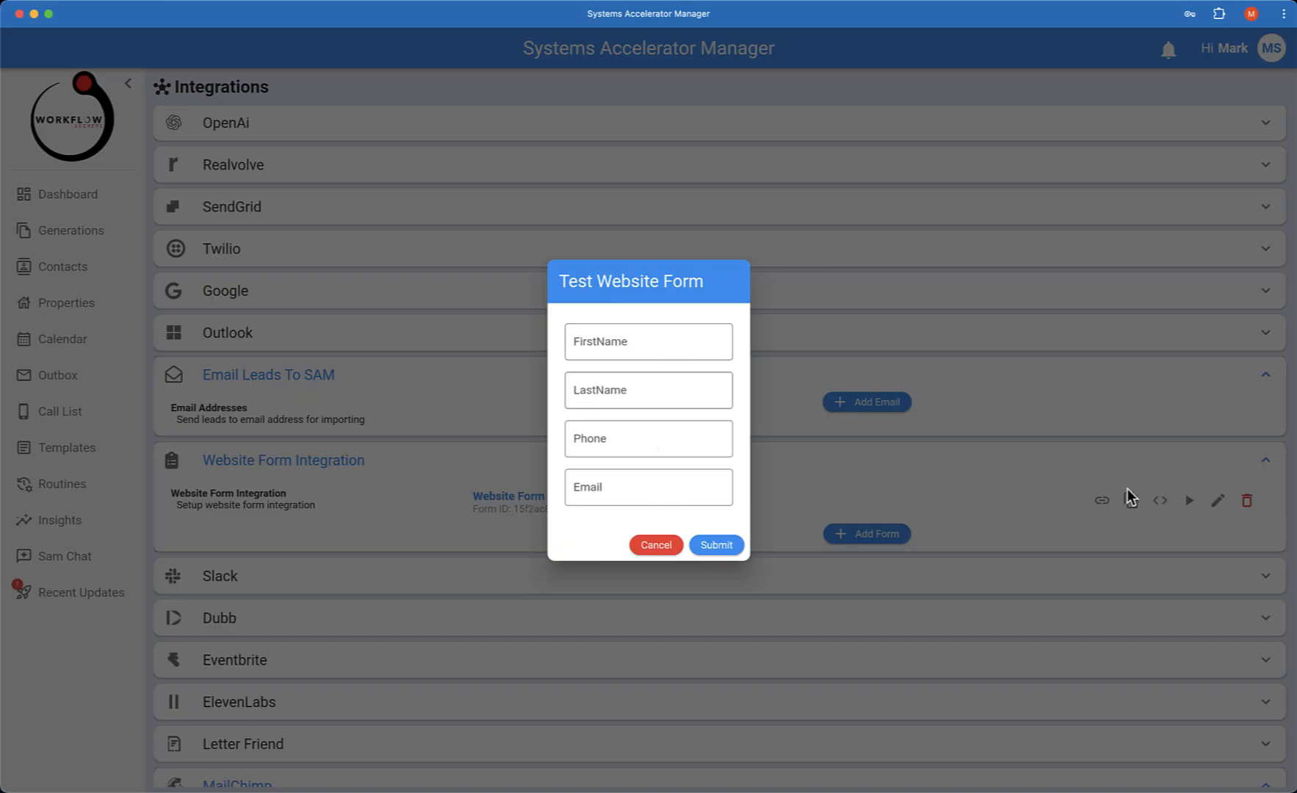
{"action": "left_click", "coordinate": [616, 343]}
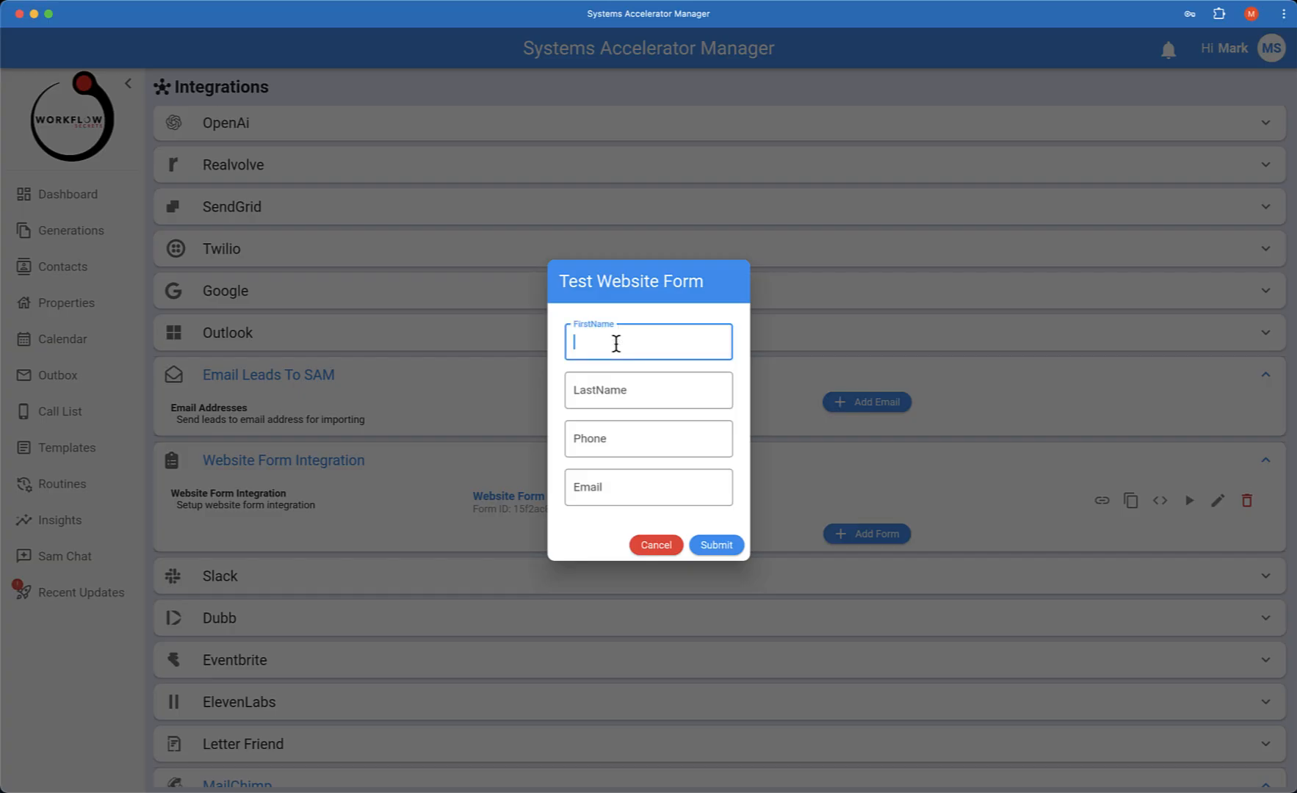
{"action": "key", "text": "Tab"}
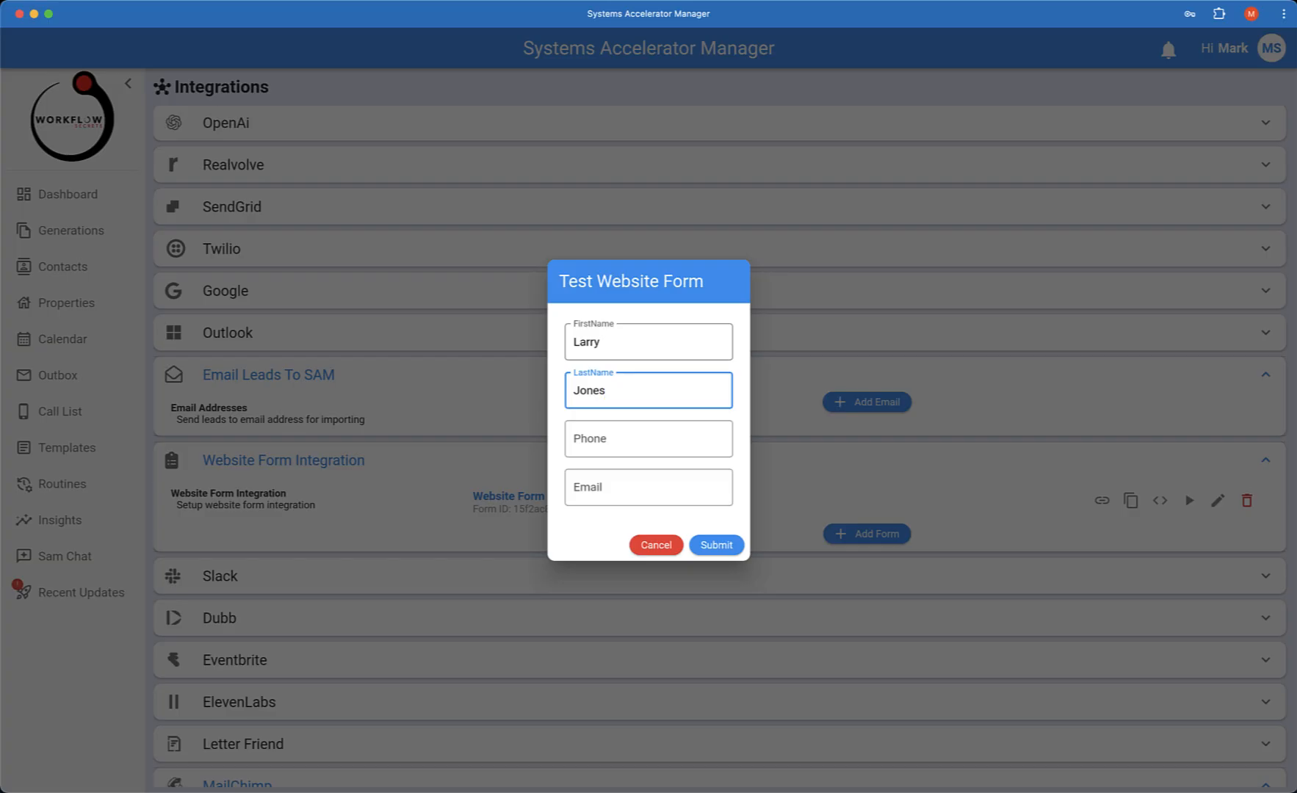
Enter the sample lead's phone number and e-mail address in the test form
{"action": "key", "text": "Tab"}
{"action": "type", "text": "417-5"}
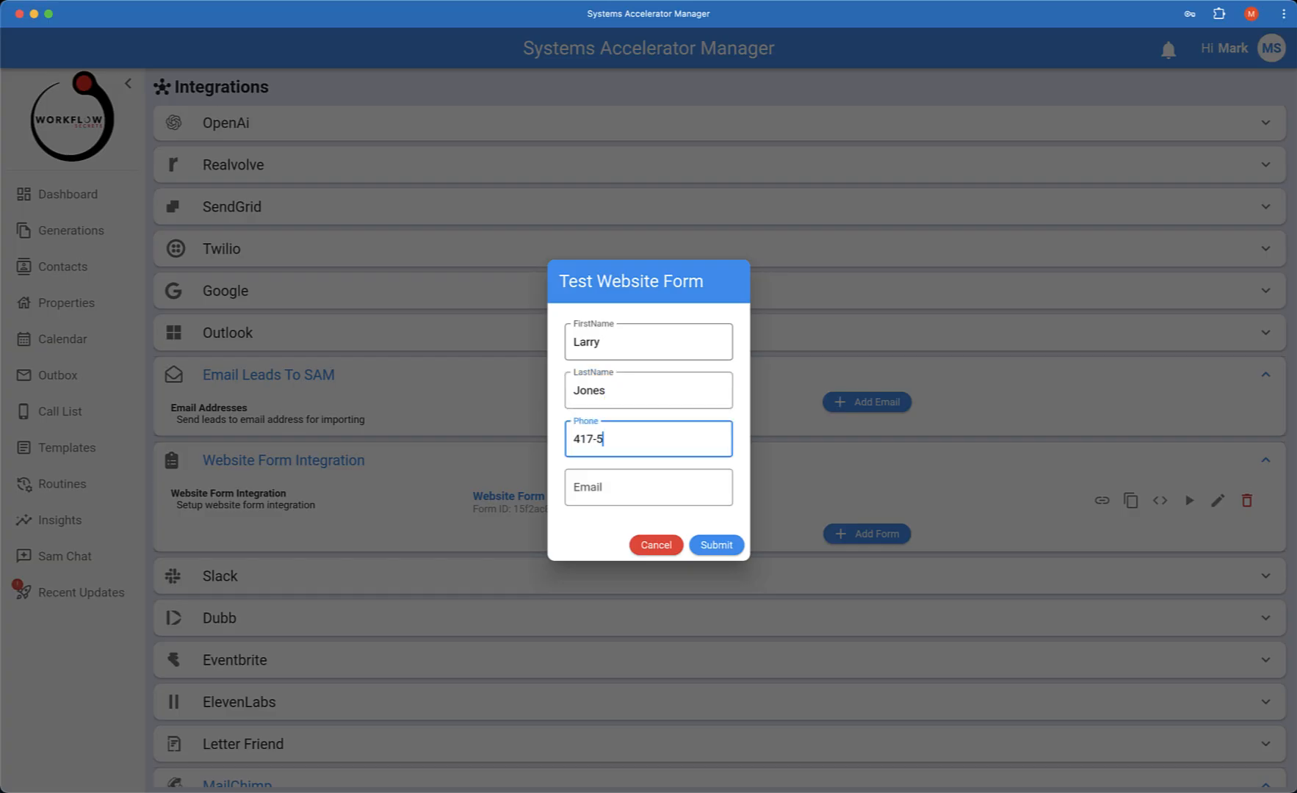
{"action": "type", "text": "55-7777"}
{"action": "key", "text": "Tab"}
{"action": "type", "text": "lary.jo"}
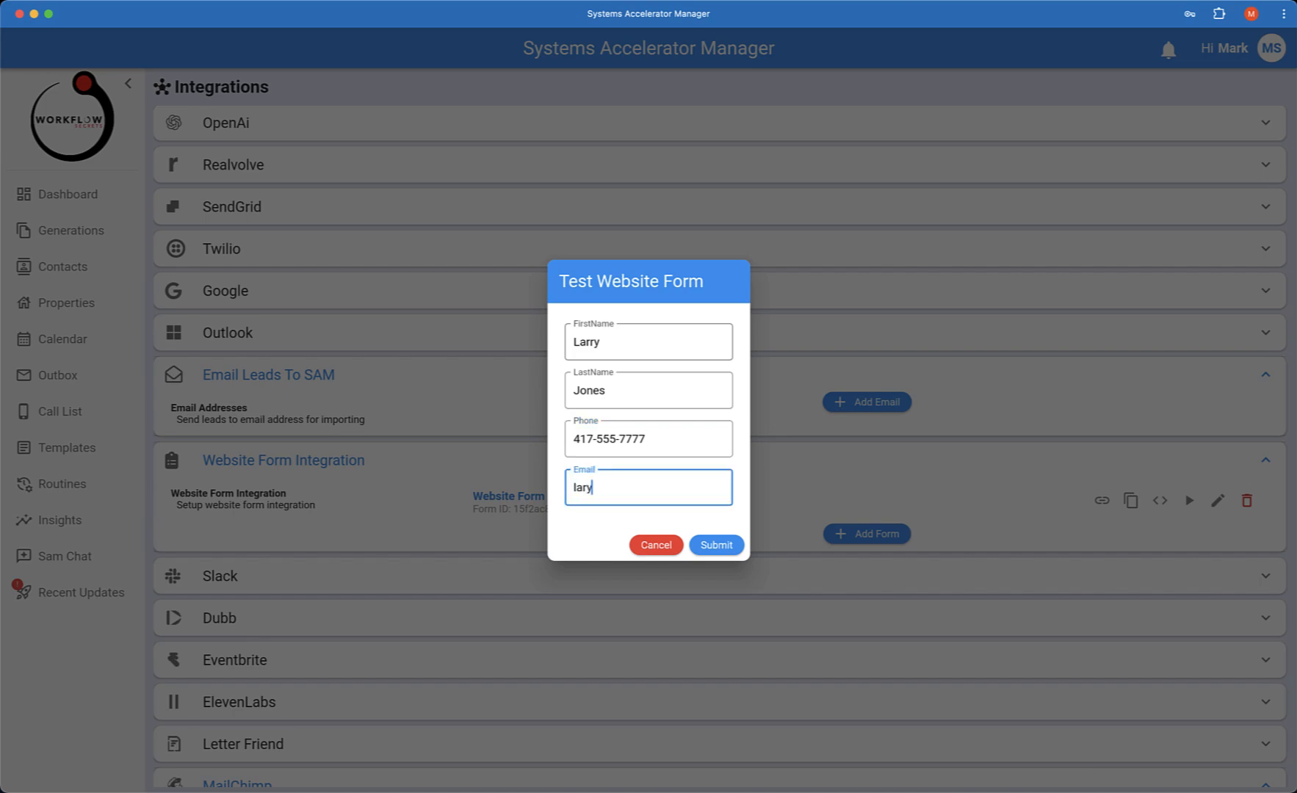
{"action": "key", "text": "BackSpace"}
{"action": "key", "text": "BackSpace"}
{"action": "key", "text": "BackSpace"}
{"action": "key", "text": "BackSpace"}
{"action": "type", "text": "ry.jones@example.com"}
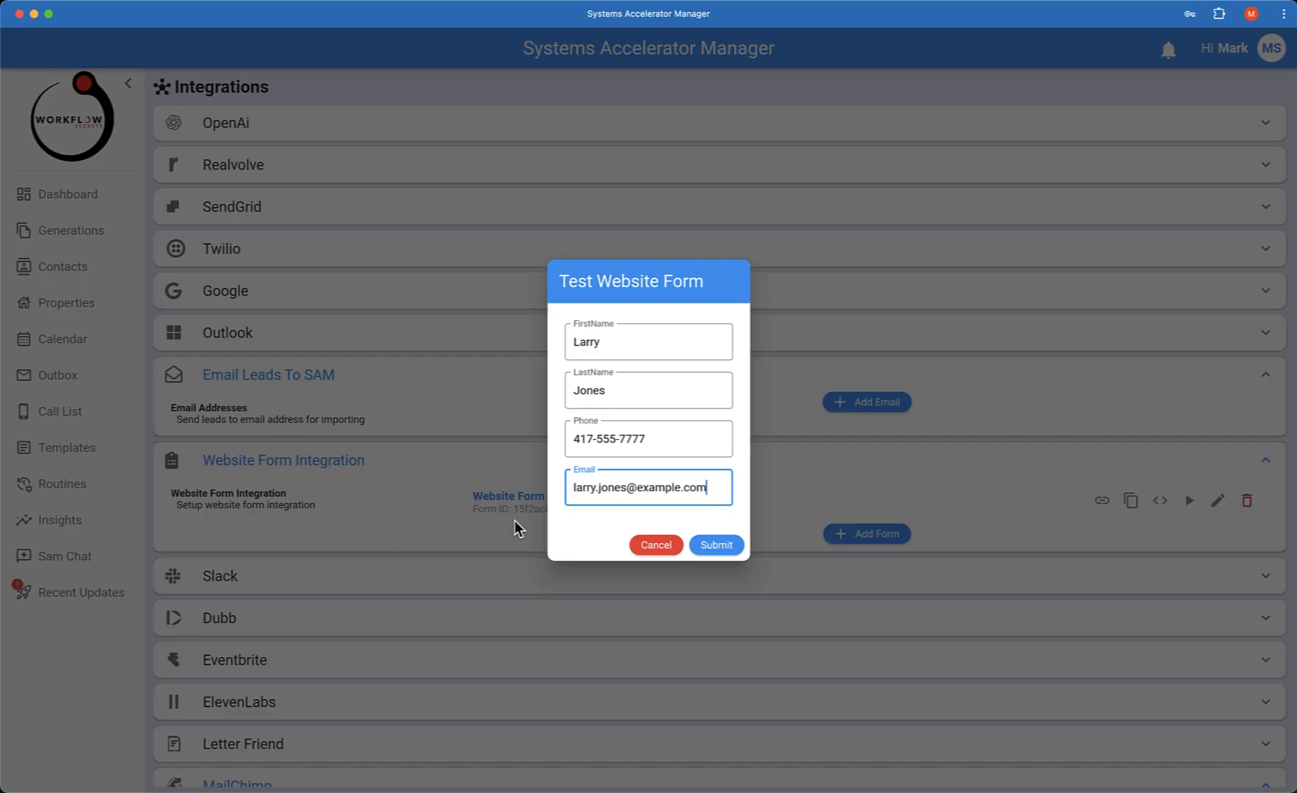
Submit the test lead, open its new-contact notification, and close the notification and its panel
{"action": "left_click", "coordinate": [724, 550]}
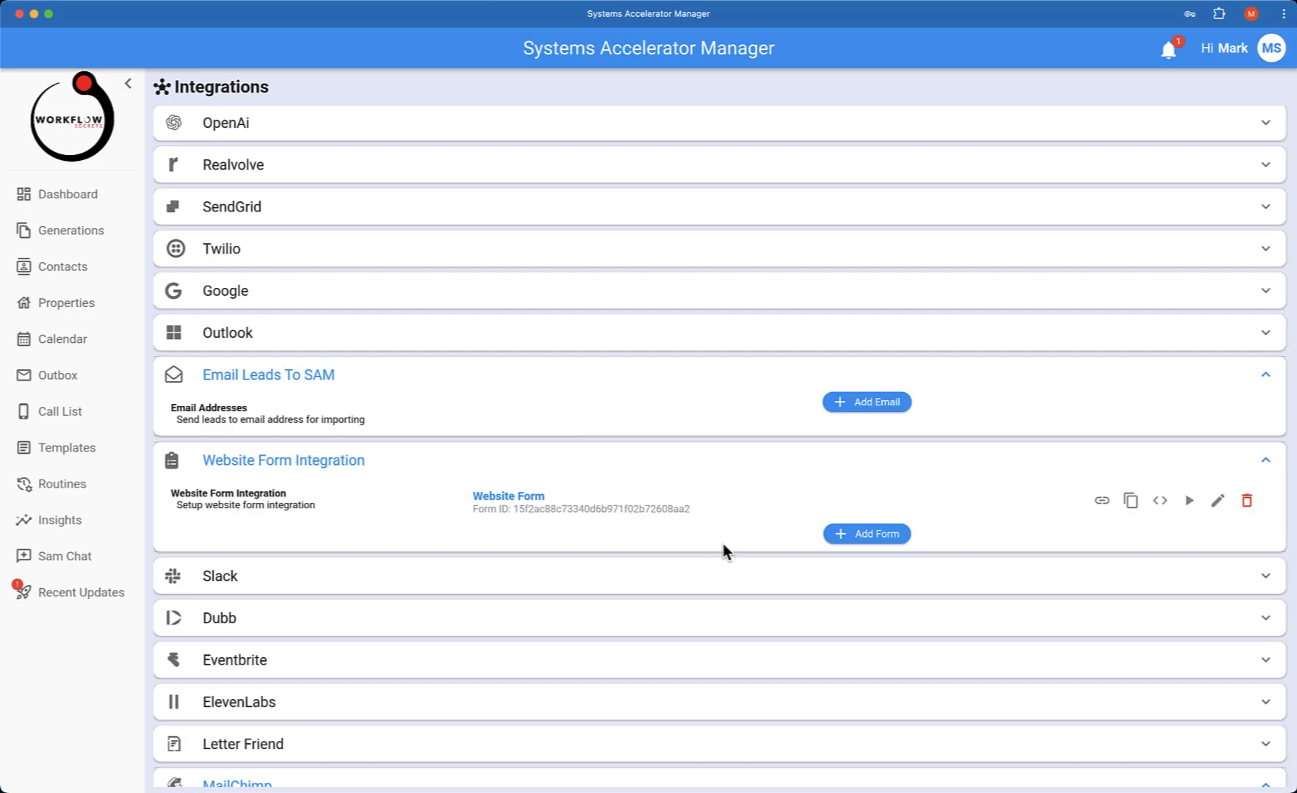
{"action": "left_click", "coordinate": [1170, 51]}
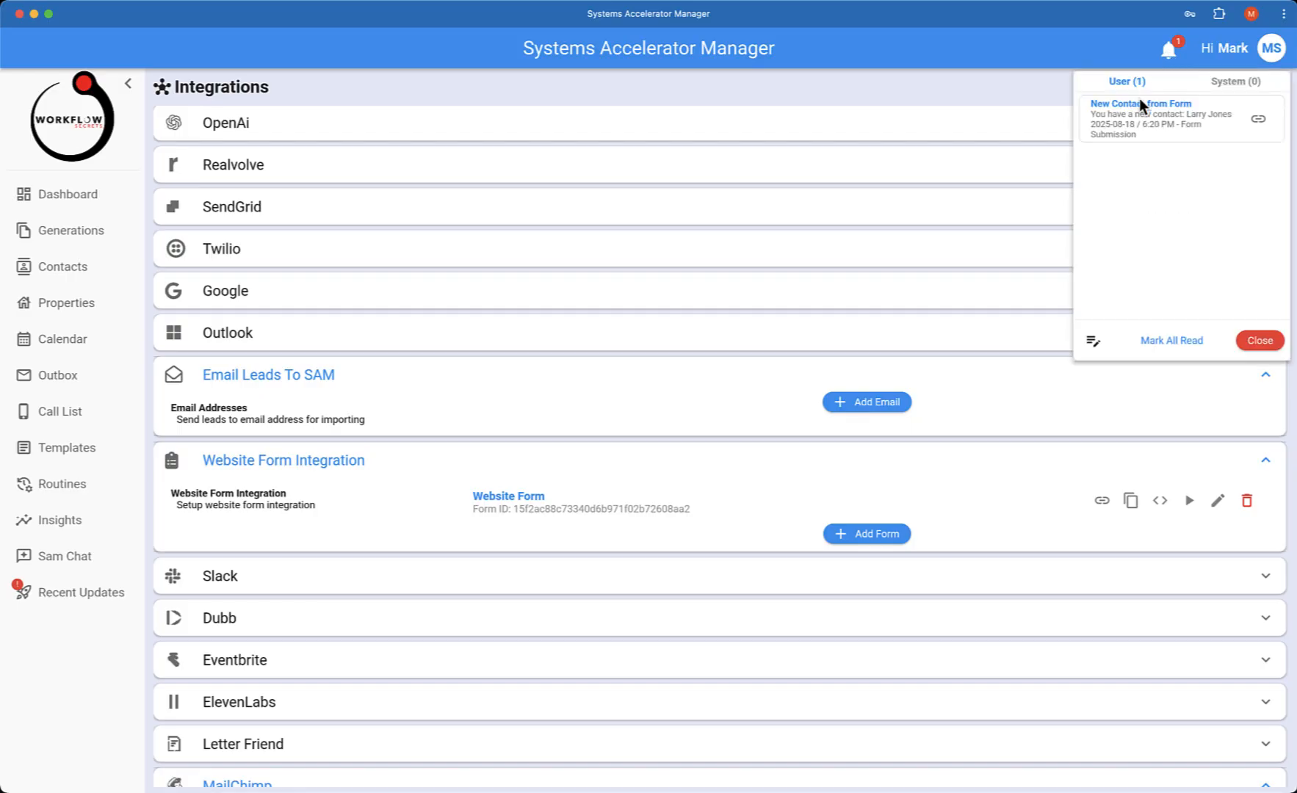
{"action": "left_click", "coordinate": [1210, 130]}
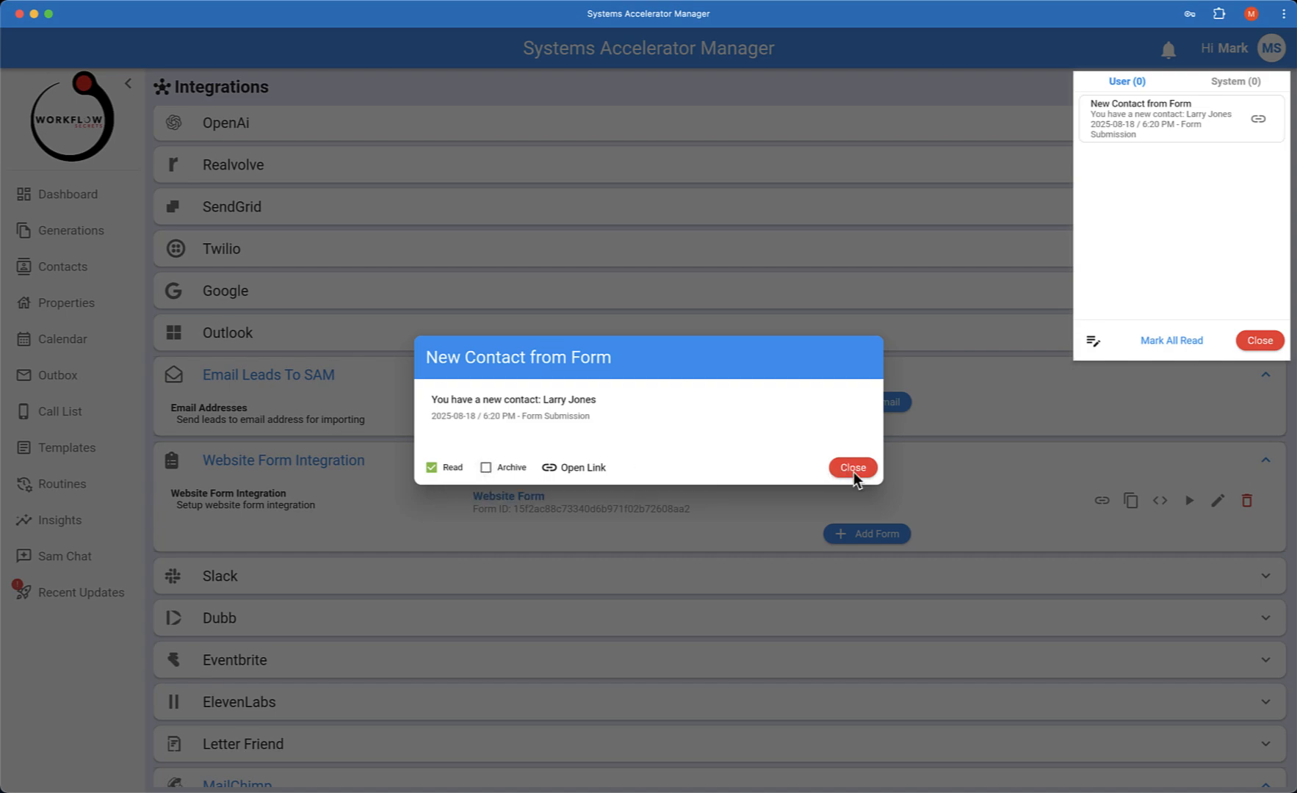
{"action": "left_click", "coordinate": [1289, 338]}
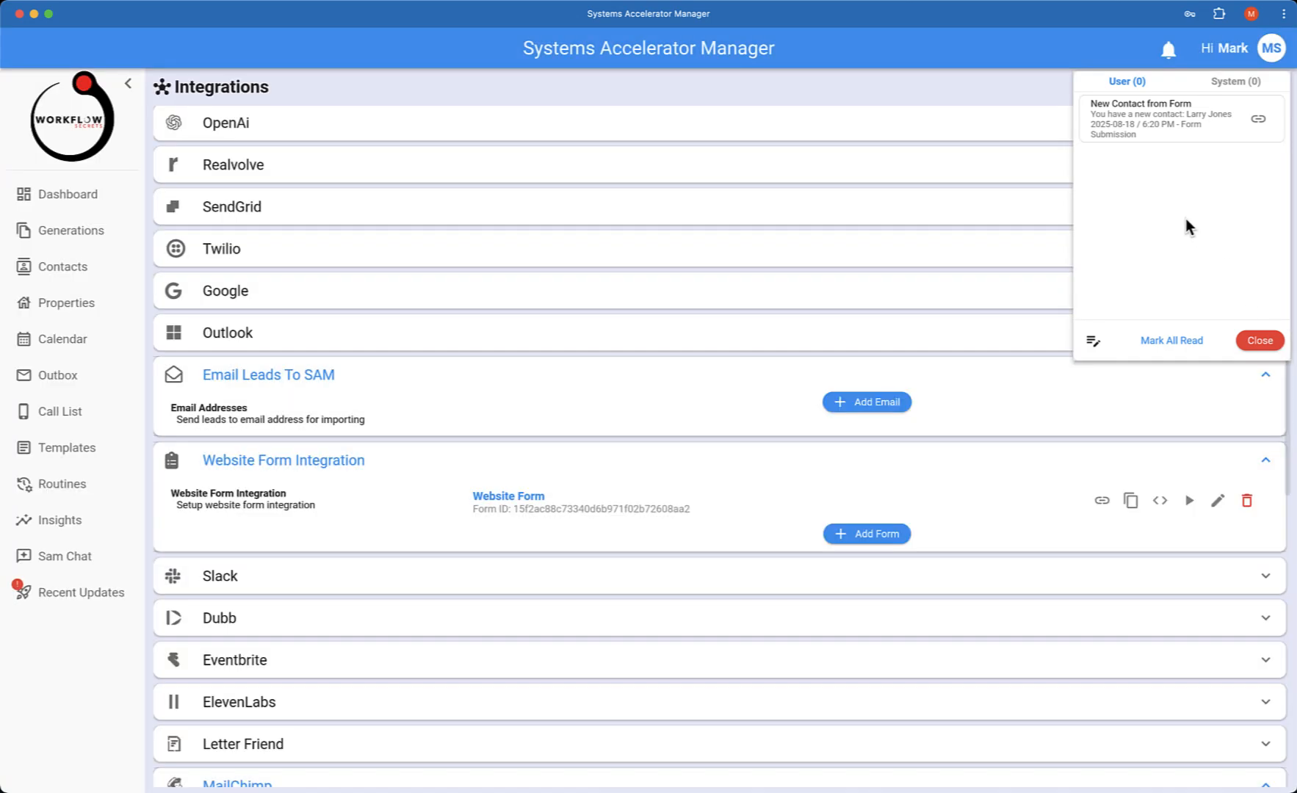
{"action": "left_click", "coordinate": [1261, 339]}
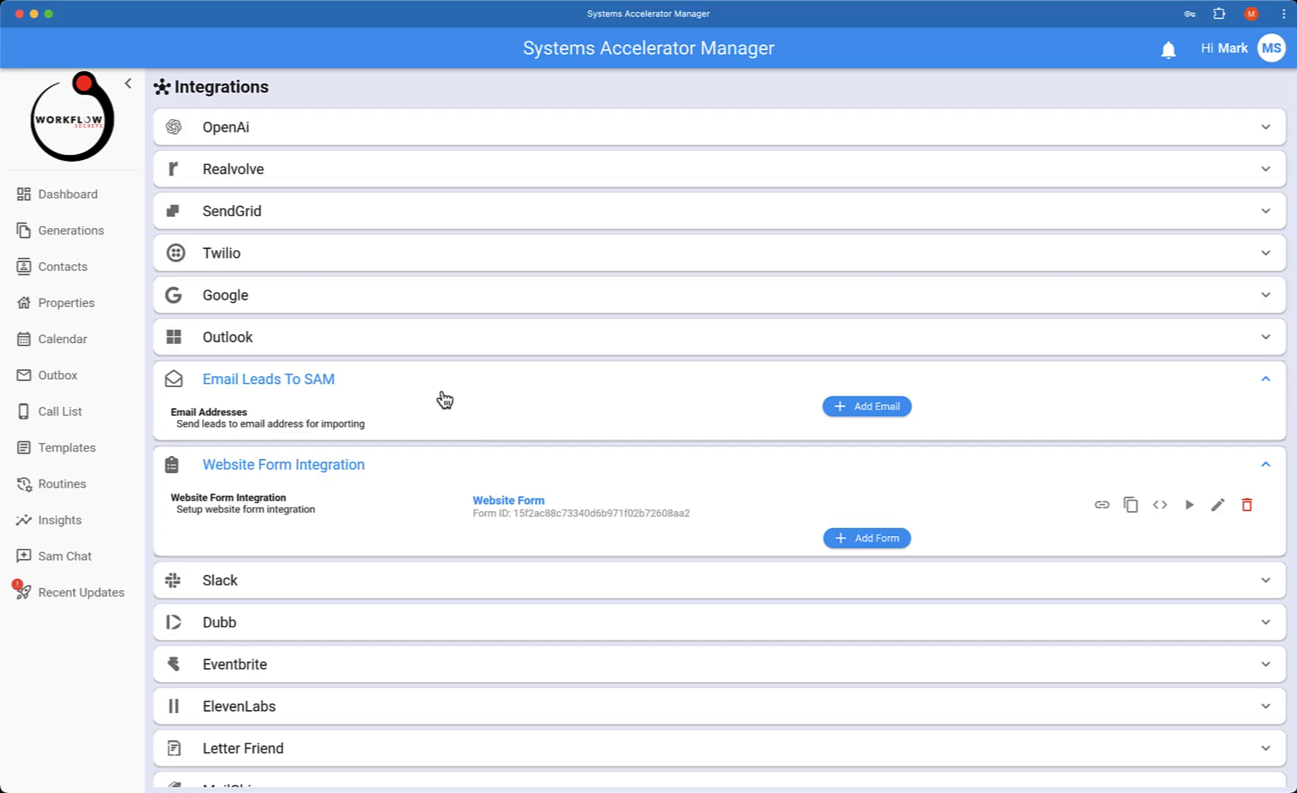
Search Contacts for larry and open the test lead's contact record
{"action": "left_click", "coordinate": [76, 274]}
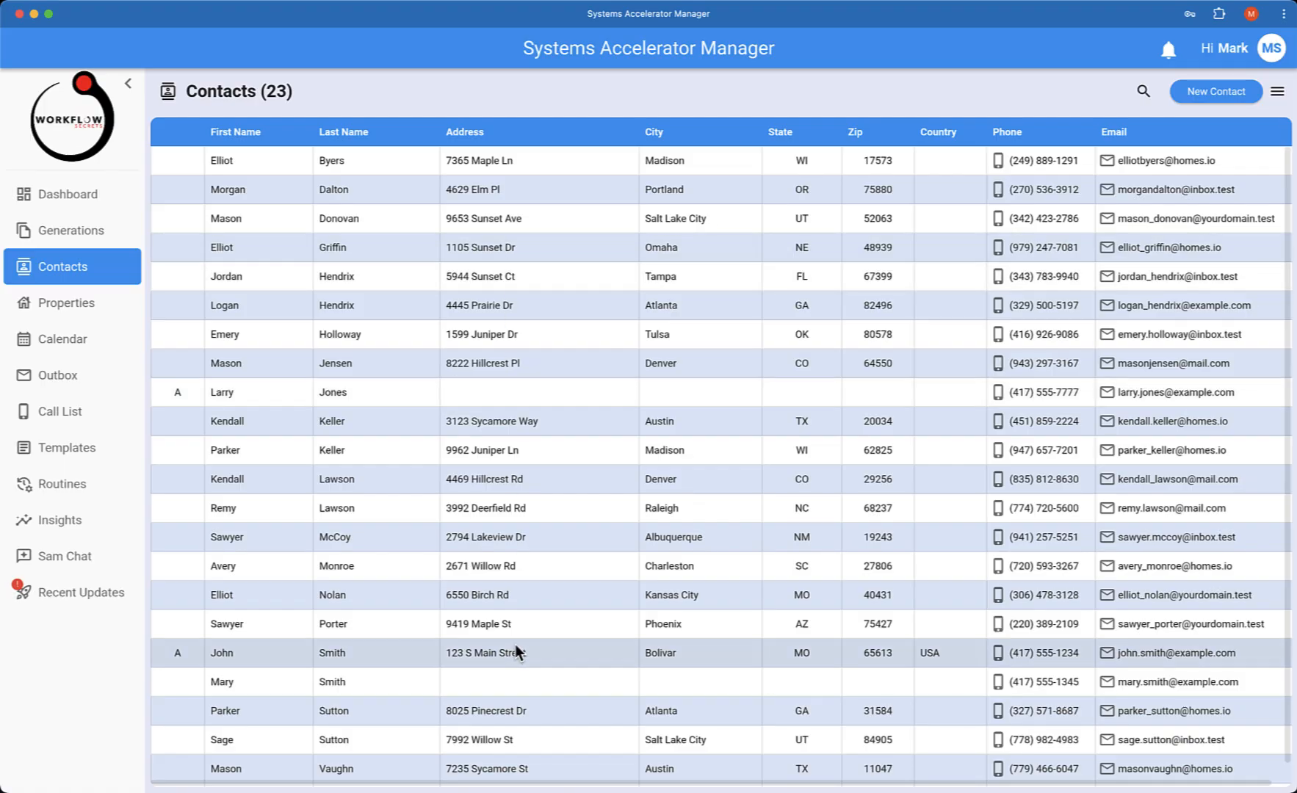
{"action": "left_click", "coordinate": [1144, 91]}
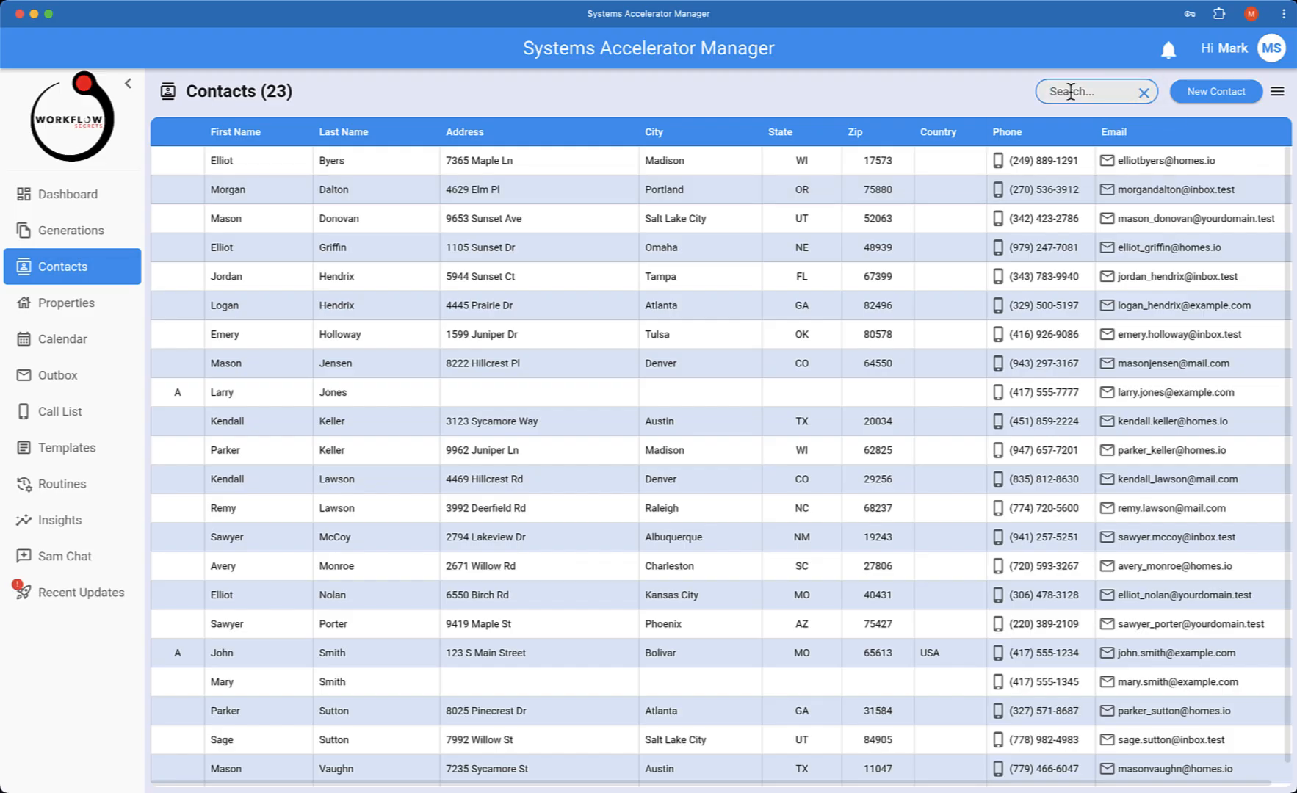
{"action": "type", "text": "larr"}
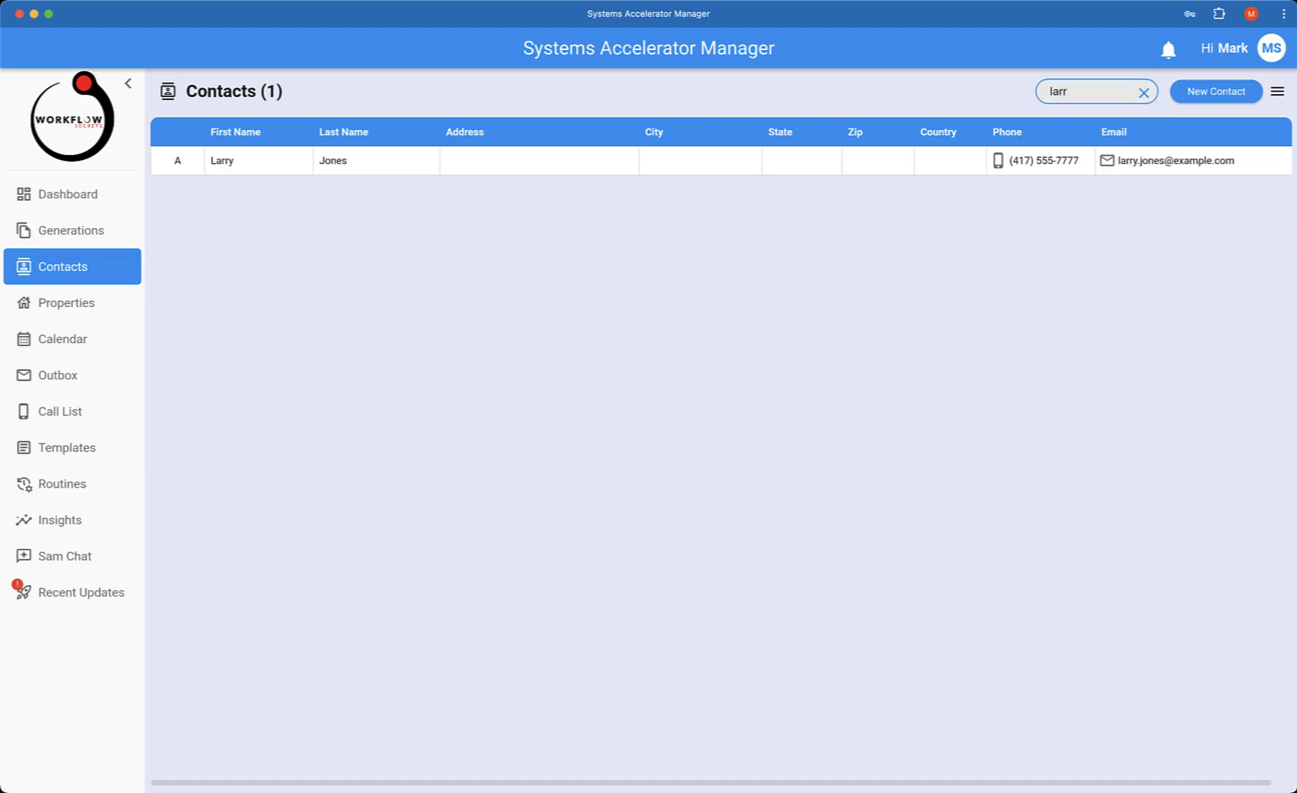
{"action": "type", "text": "y"}
{"action": "left_click", "coordinate": [341, 160]}
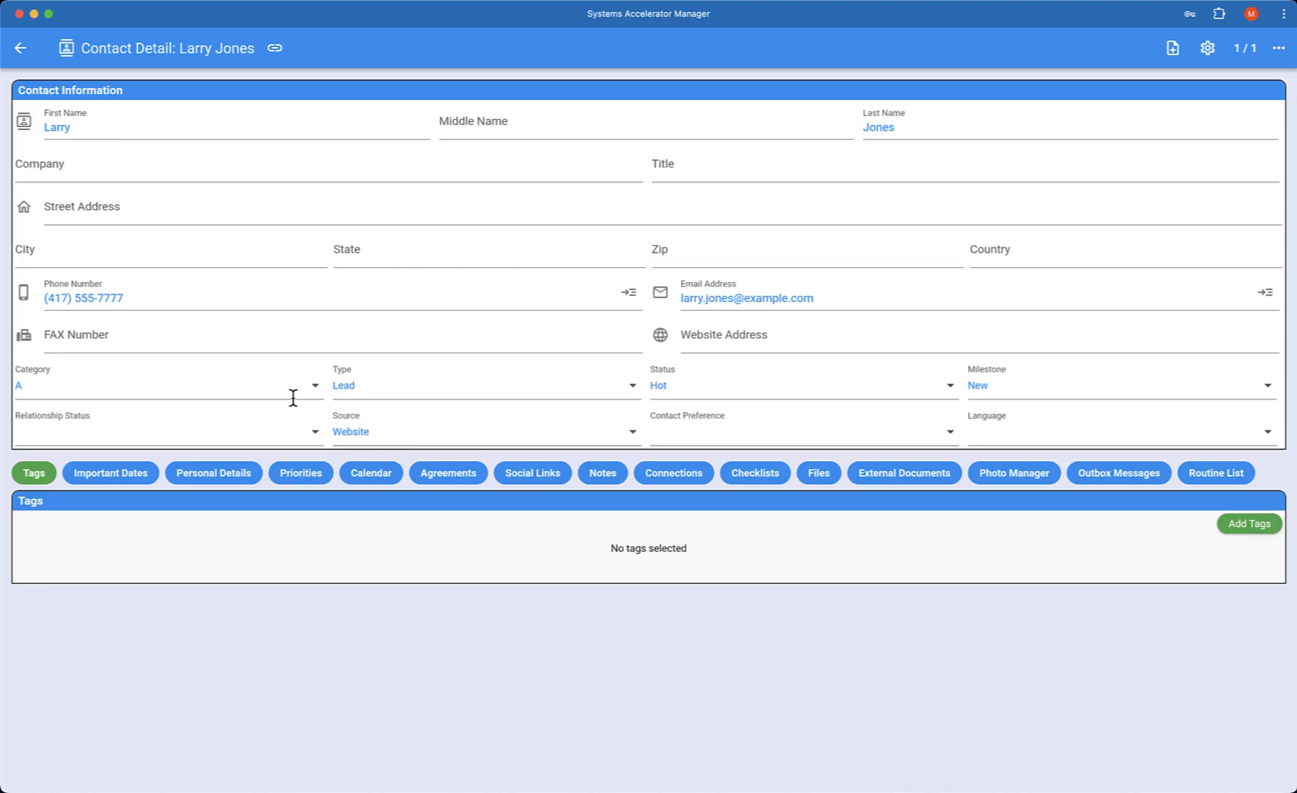
Review the contact's Important Dates and Routine List, and open the New Lead Welcome routine's steps
{"action": "left_click", "coordinate": [105, 473]}
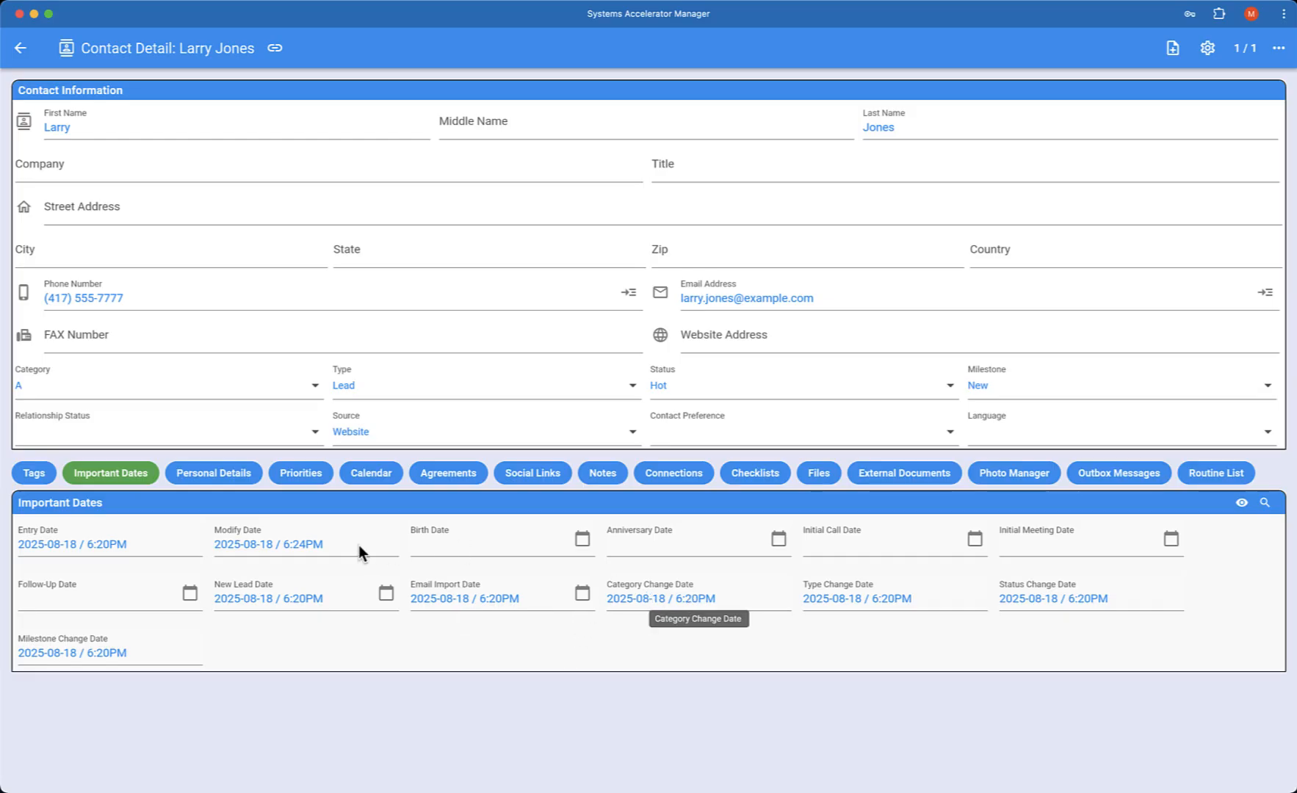
{"action": "left_click", "coordinate": [1214, 472]}
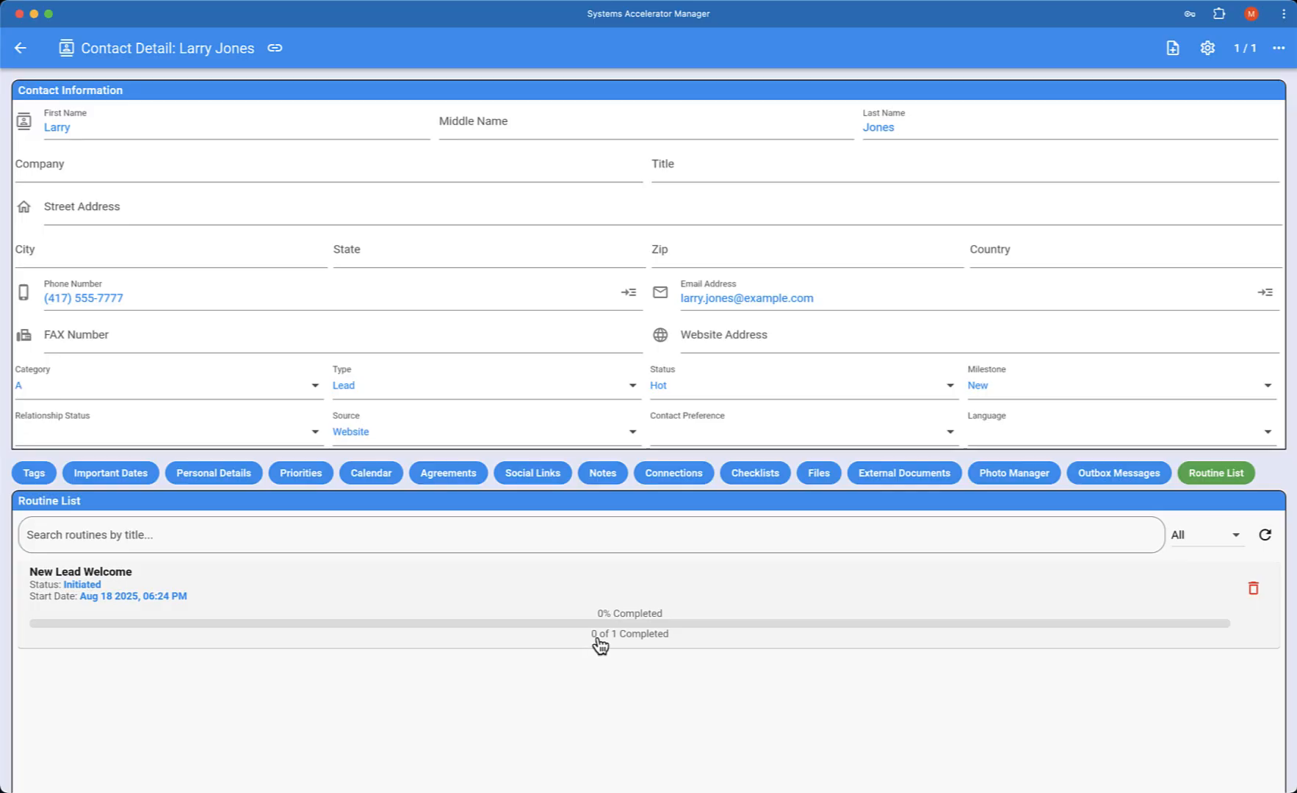
{"action": "left_click", "coordinate": [581, 620]}
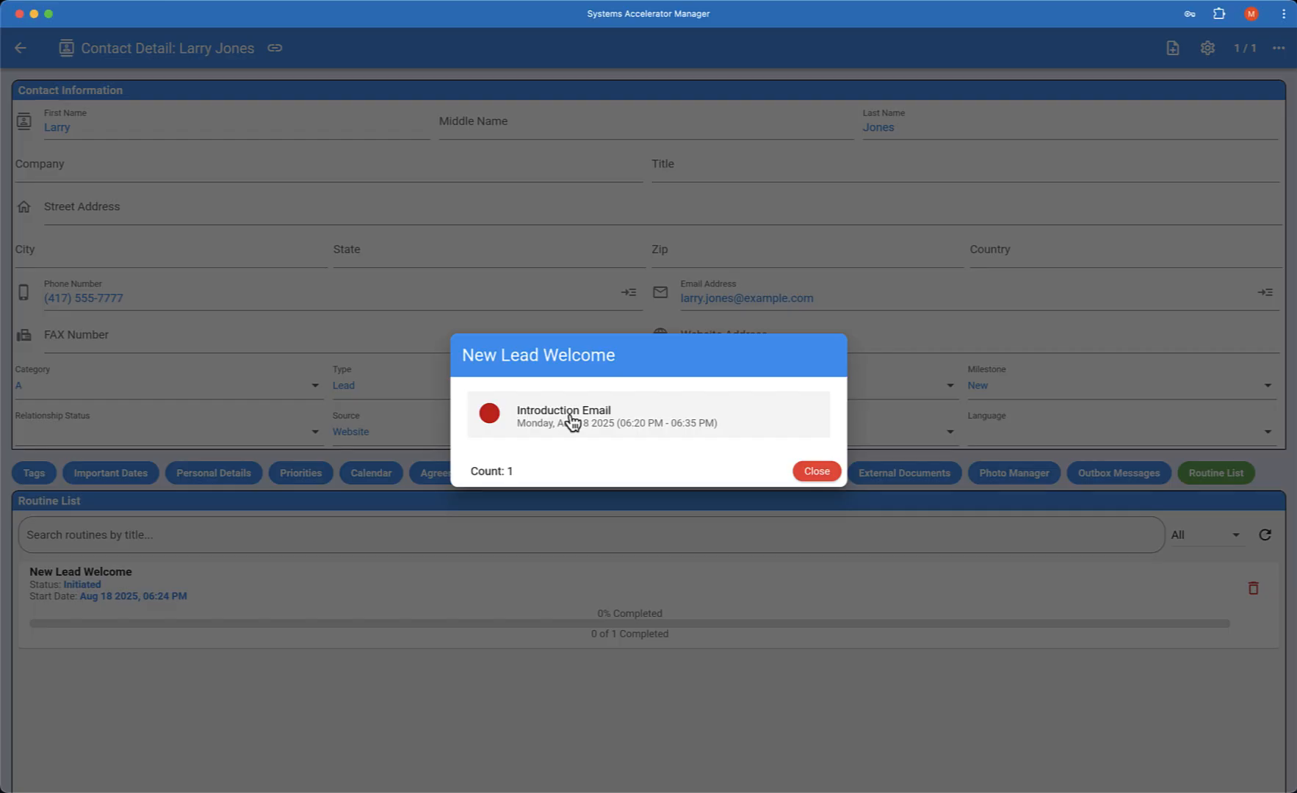
Open the Introduction Email activity, mark it complete, and run its Send Message action
{"action": "left_click", "coordinate": [572, 423]}
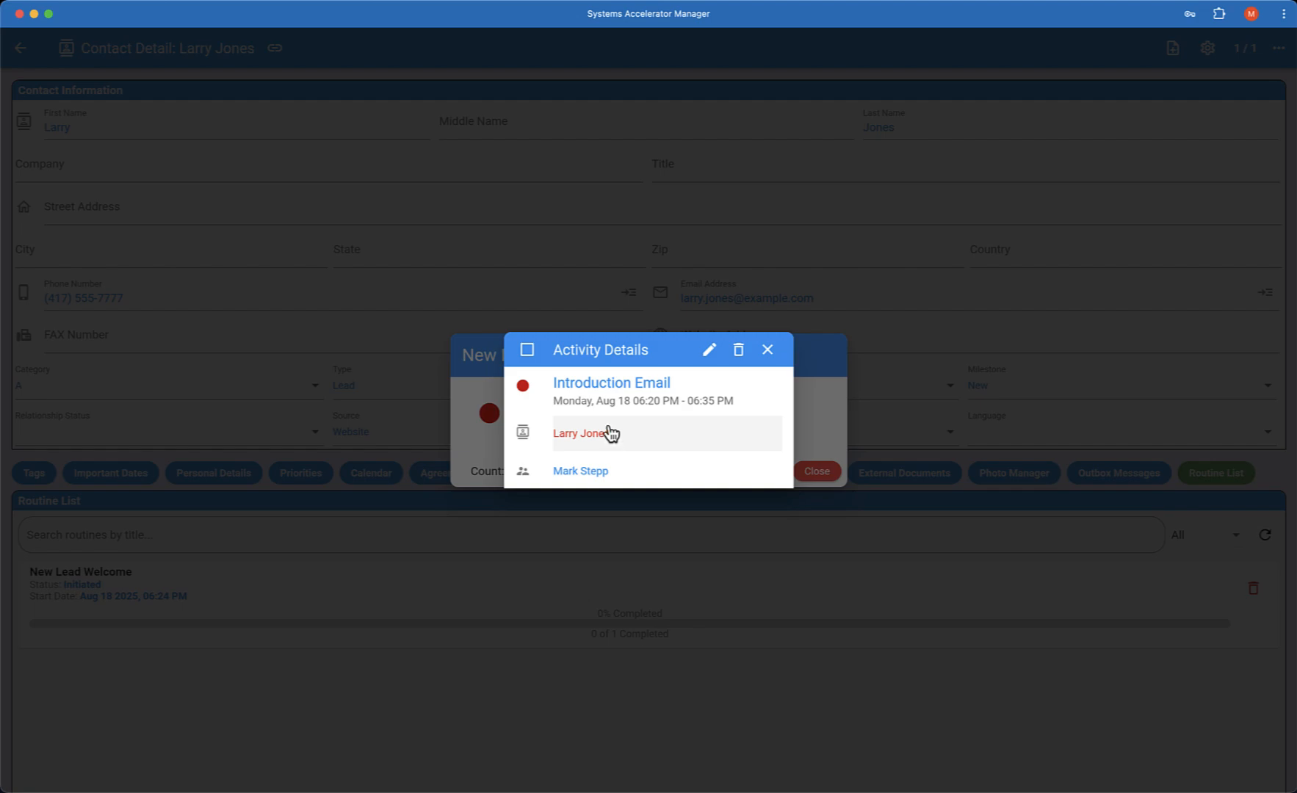
{"action": "left_click", "coordinate": [528, 353]}
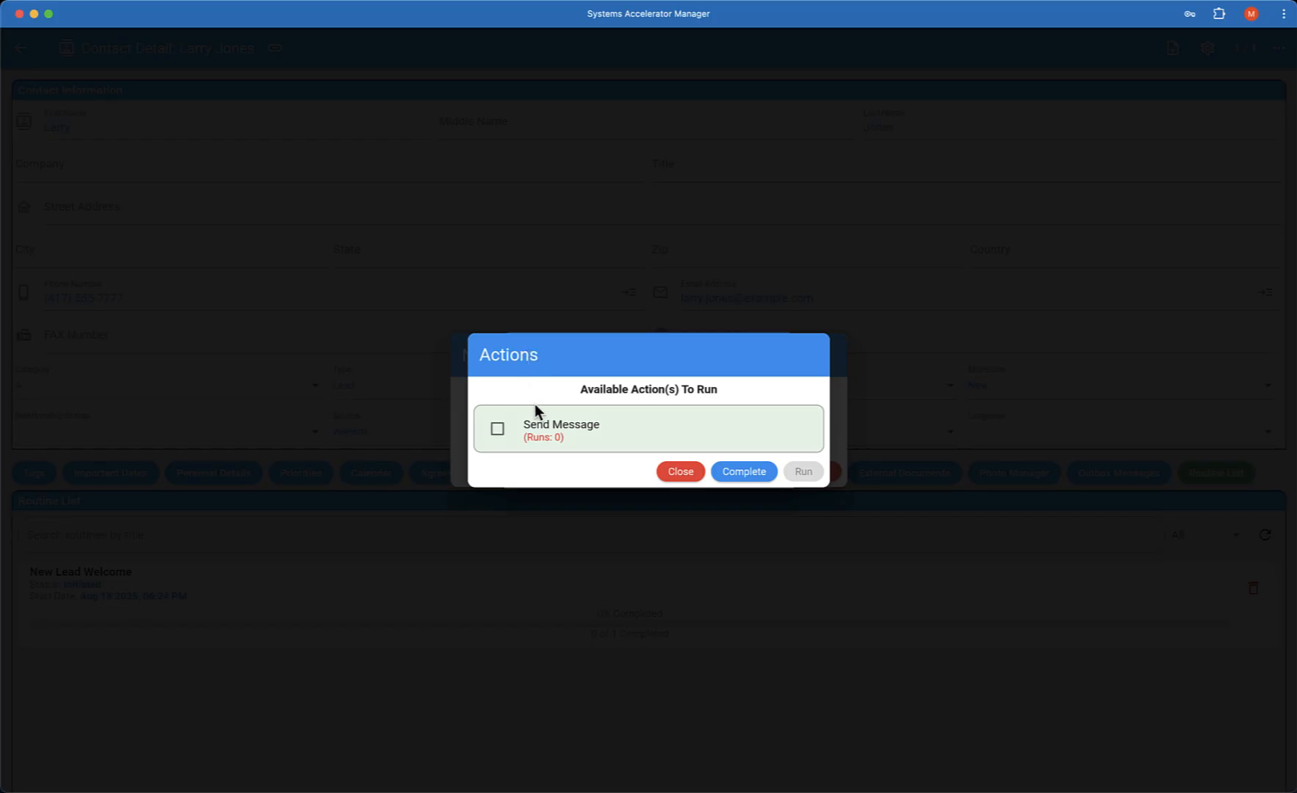
{"action": "left_click", "coordinate": [498, 430]}
{"action": "left_click", "coordinate": [812, 473]}
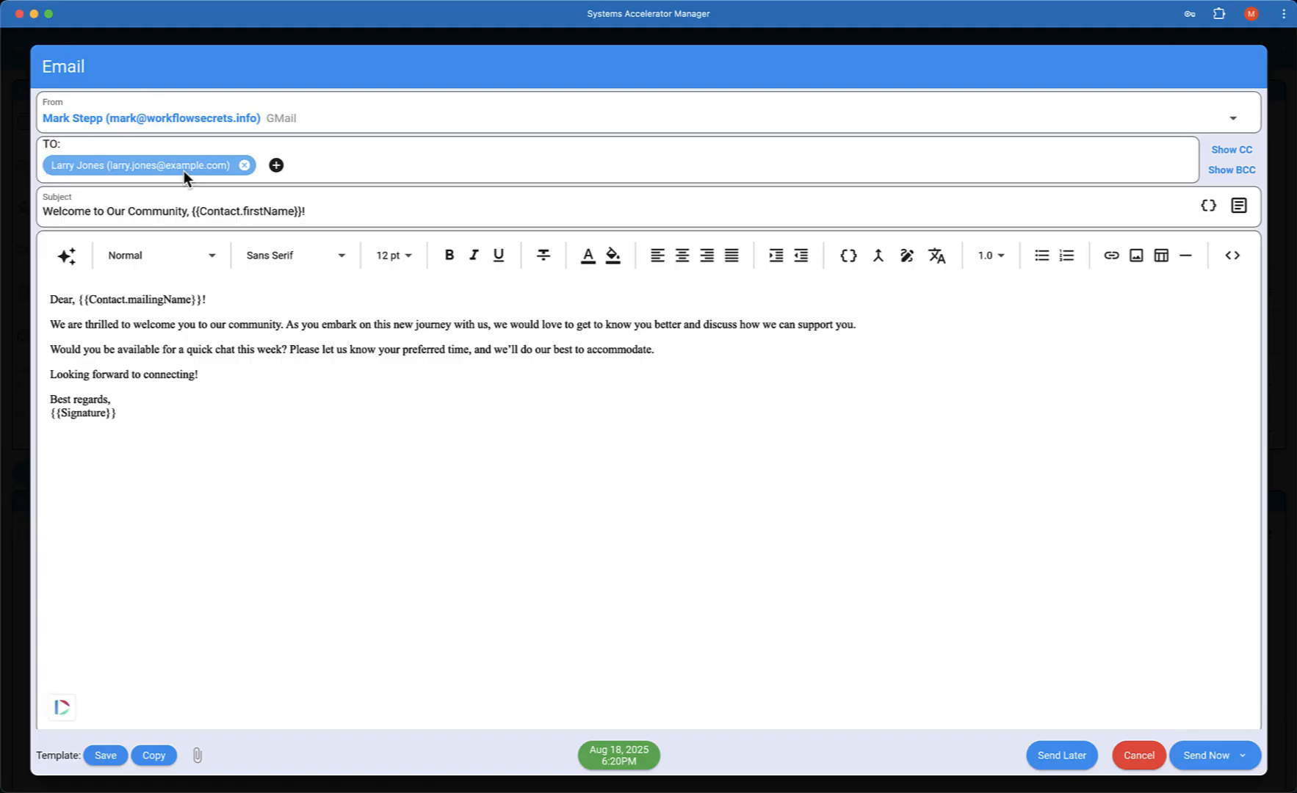
Preview the welcome email with merge fields, send it with Send Later, and close the routine dialogs back to Contacts
{"action": "left_click", "coordinate": [879, 257]}
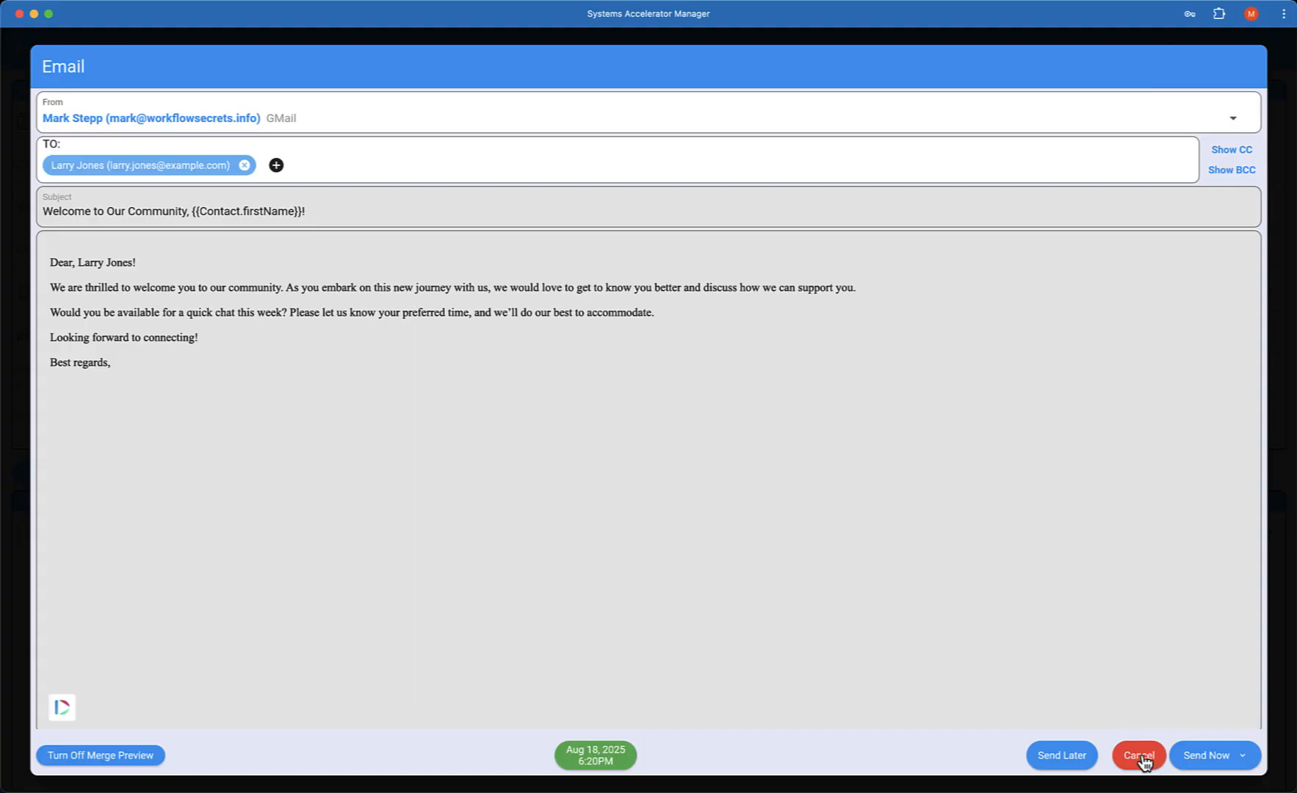
{"action": "left_click", "coordinate": [89, 764]}
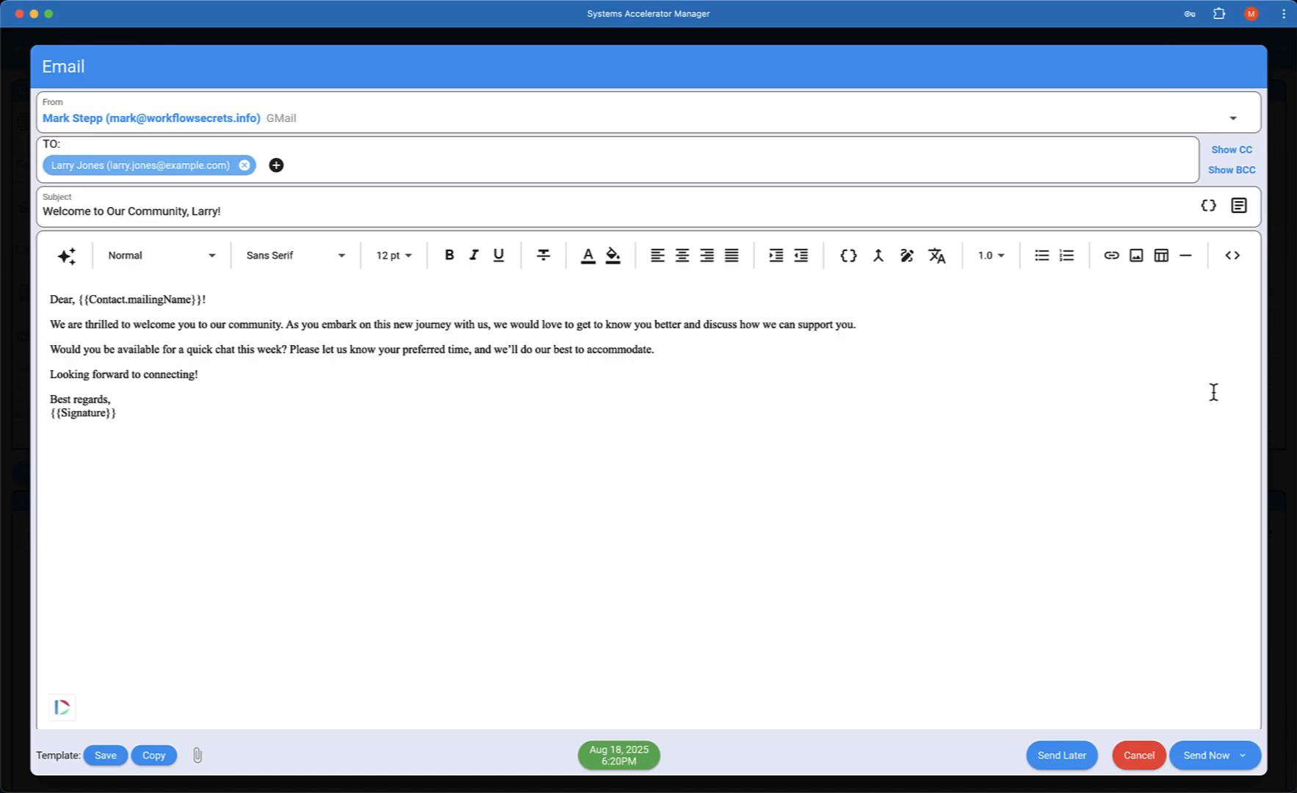
{"action": "left_click", "coordinate": [1245, 758]}
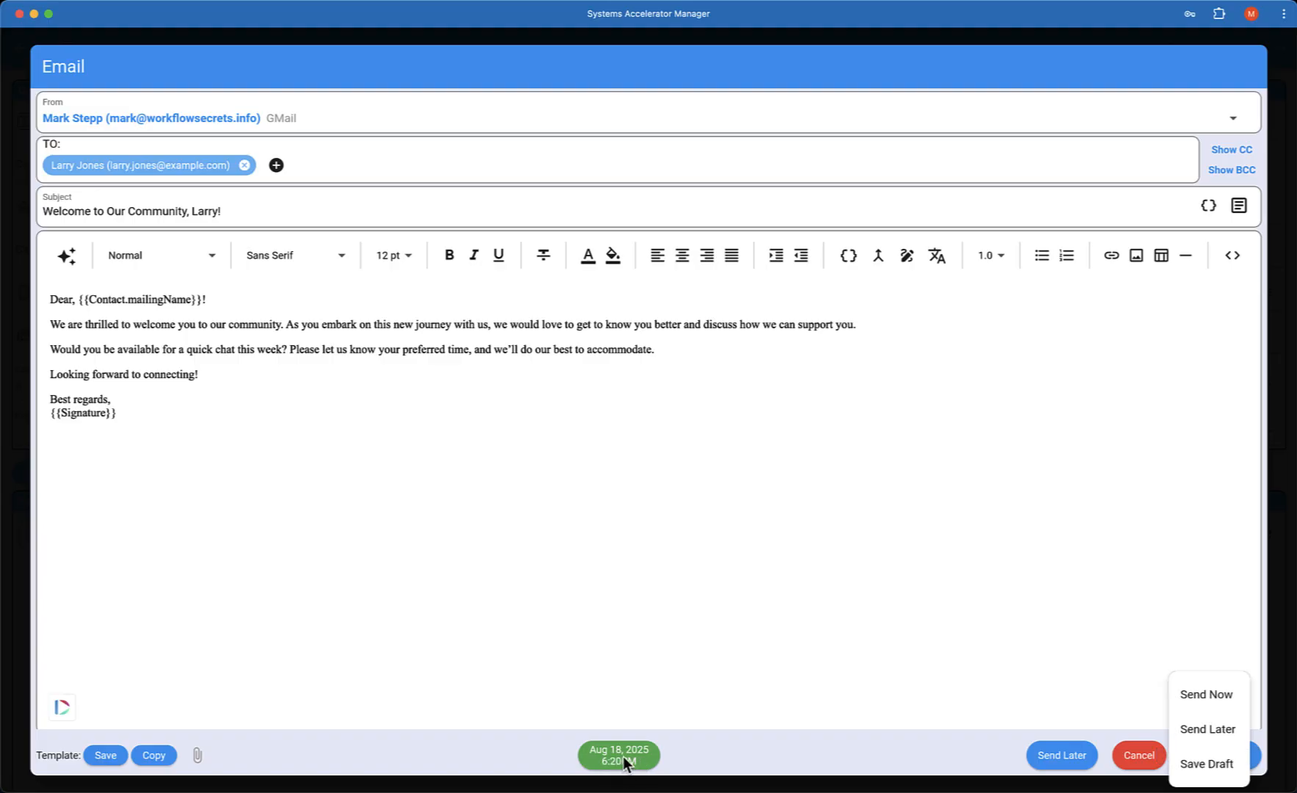
{"action": "left_click", "coordinate": [1211, 731]}
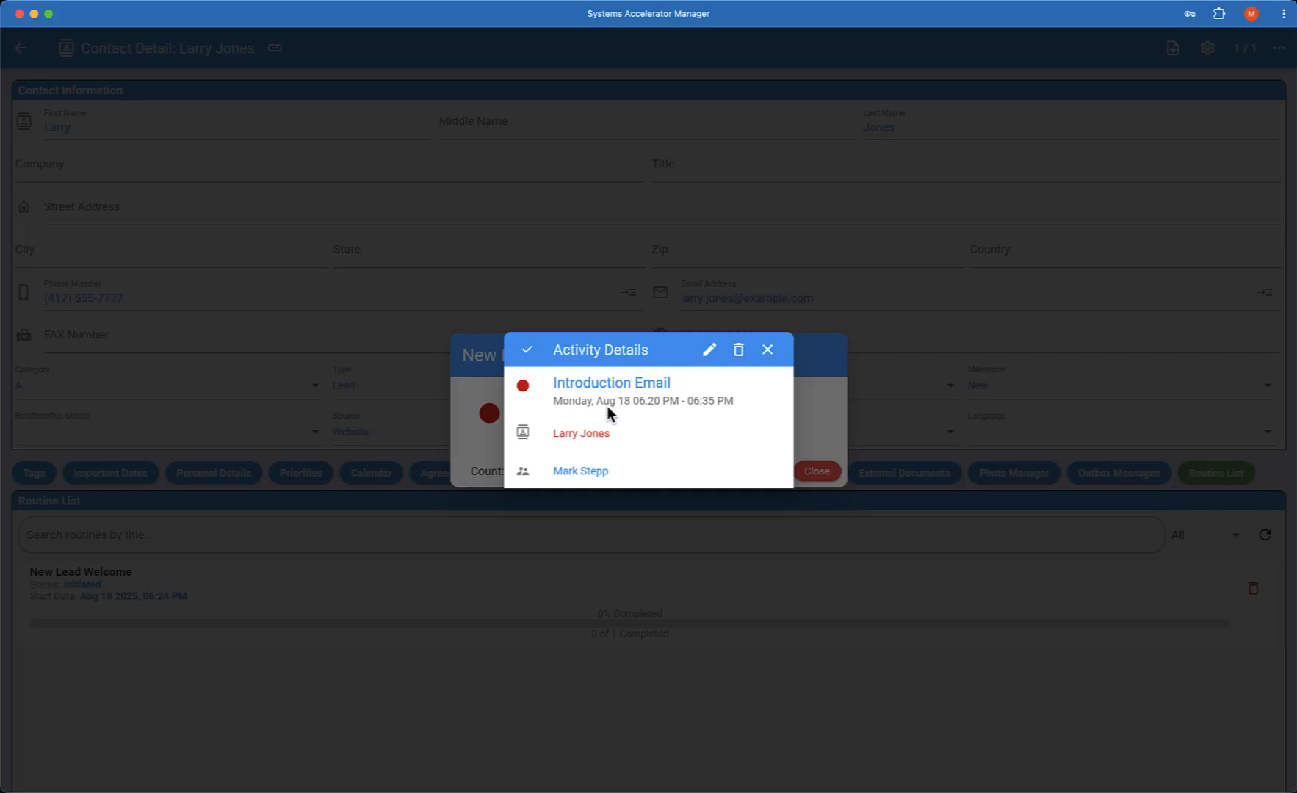
{"action": "left_click", "coordinate": [768, 351]}
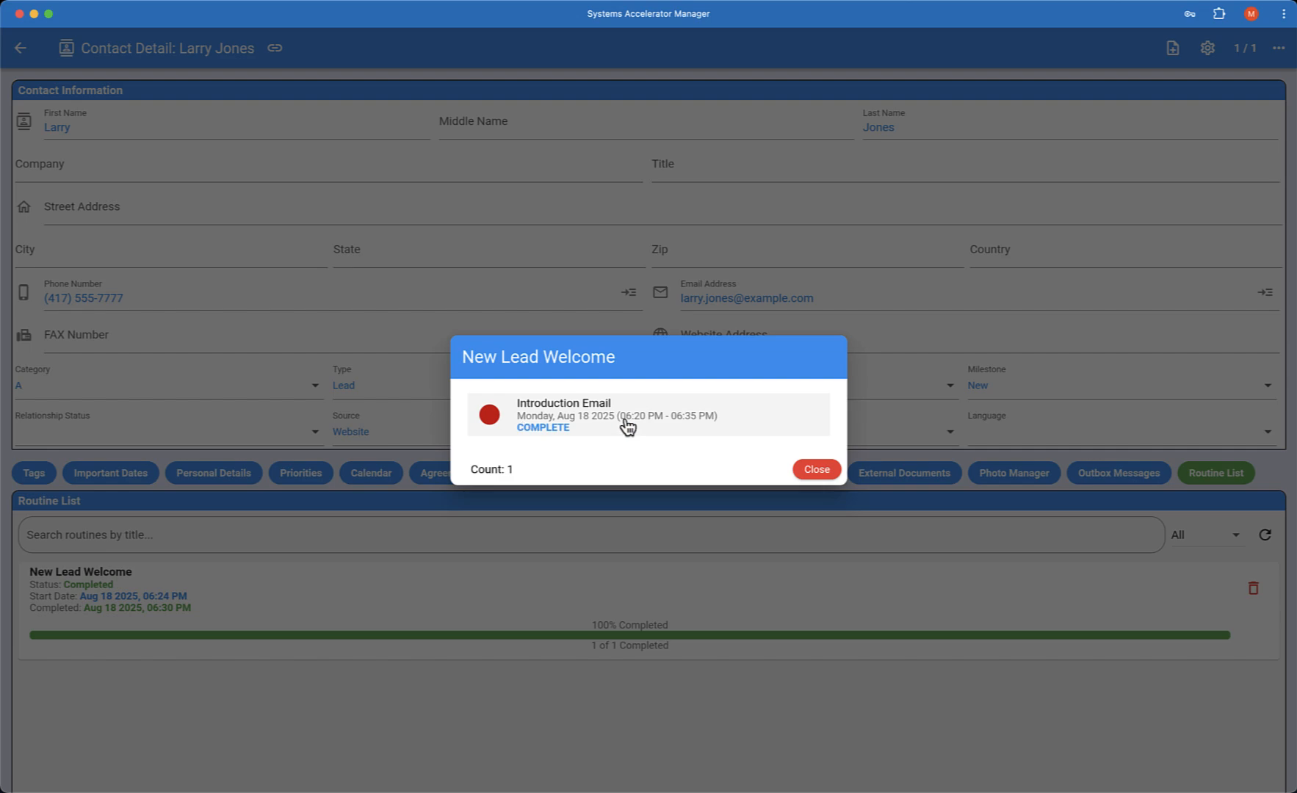
{"action": "left_click", "coordinate": [814, 471]}
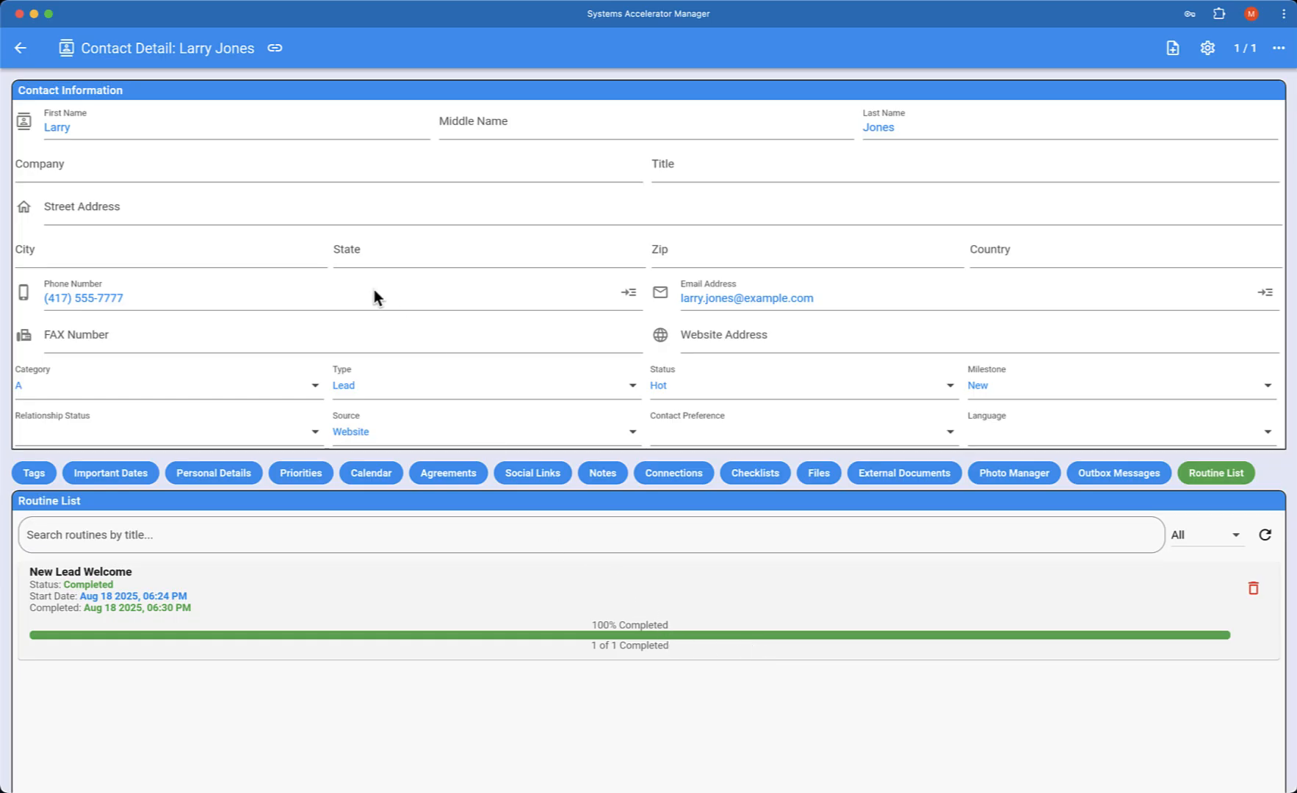
{"action": "left_click", "coordinate": [20, 49]}
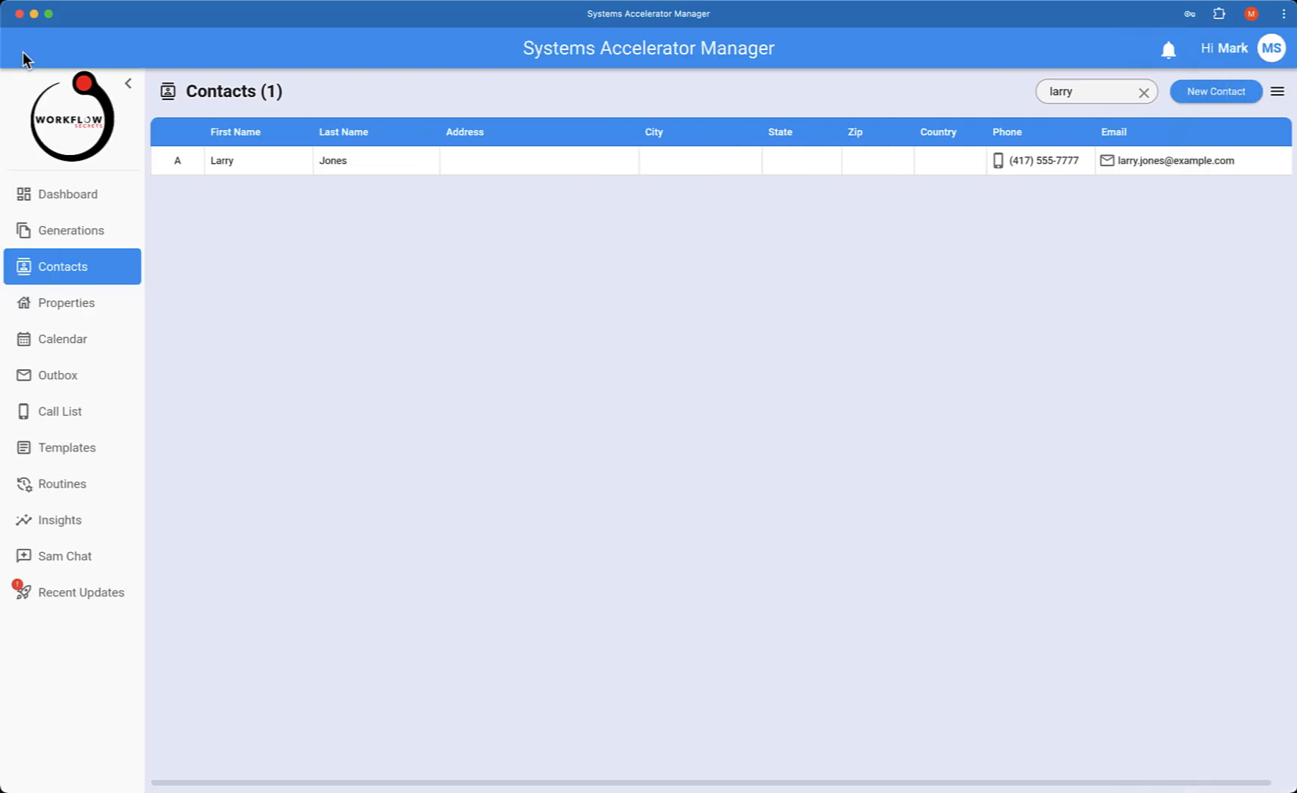
Open the Outbox and view the message sent to the test lead
{"action": "left_click", "coordinate": [81, 388]}
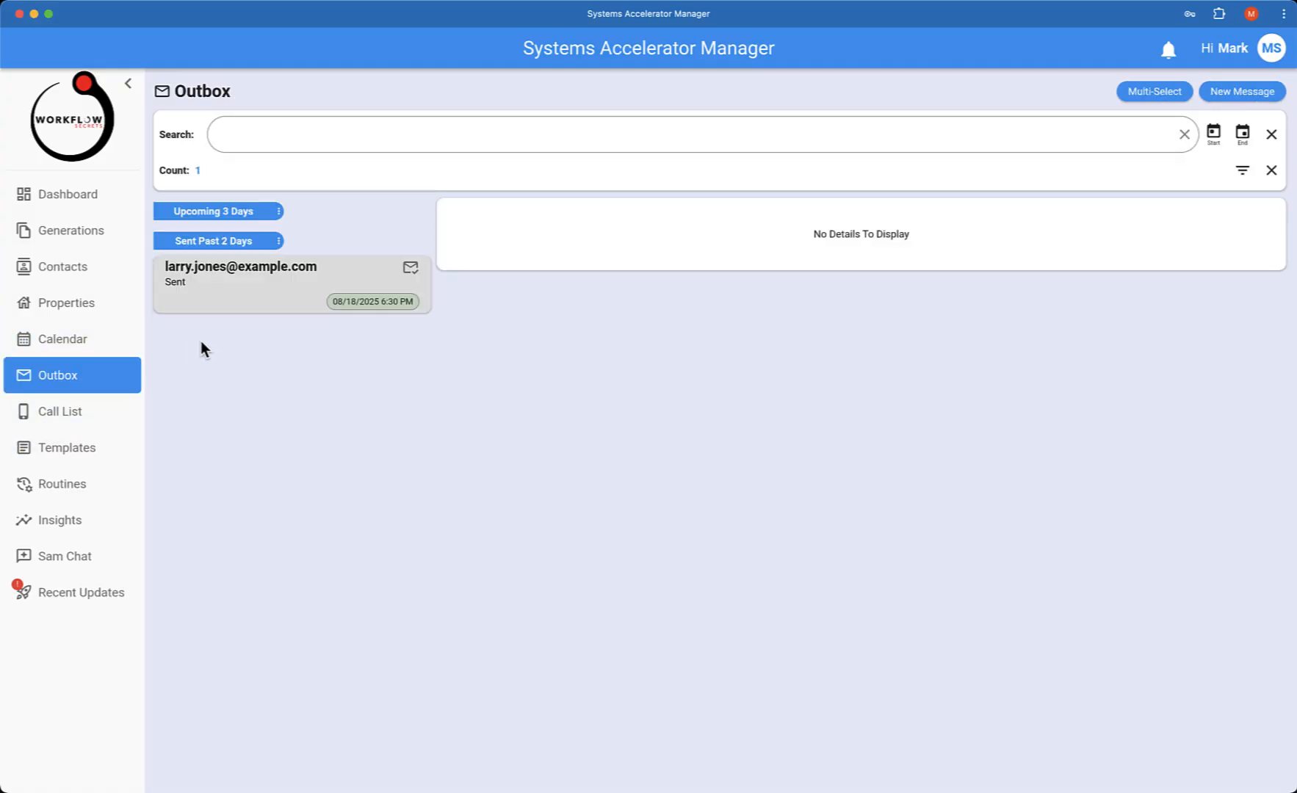
{"action": "left_click", "coordinate": [257, 290]}
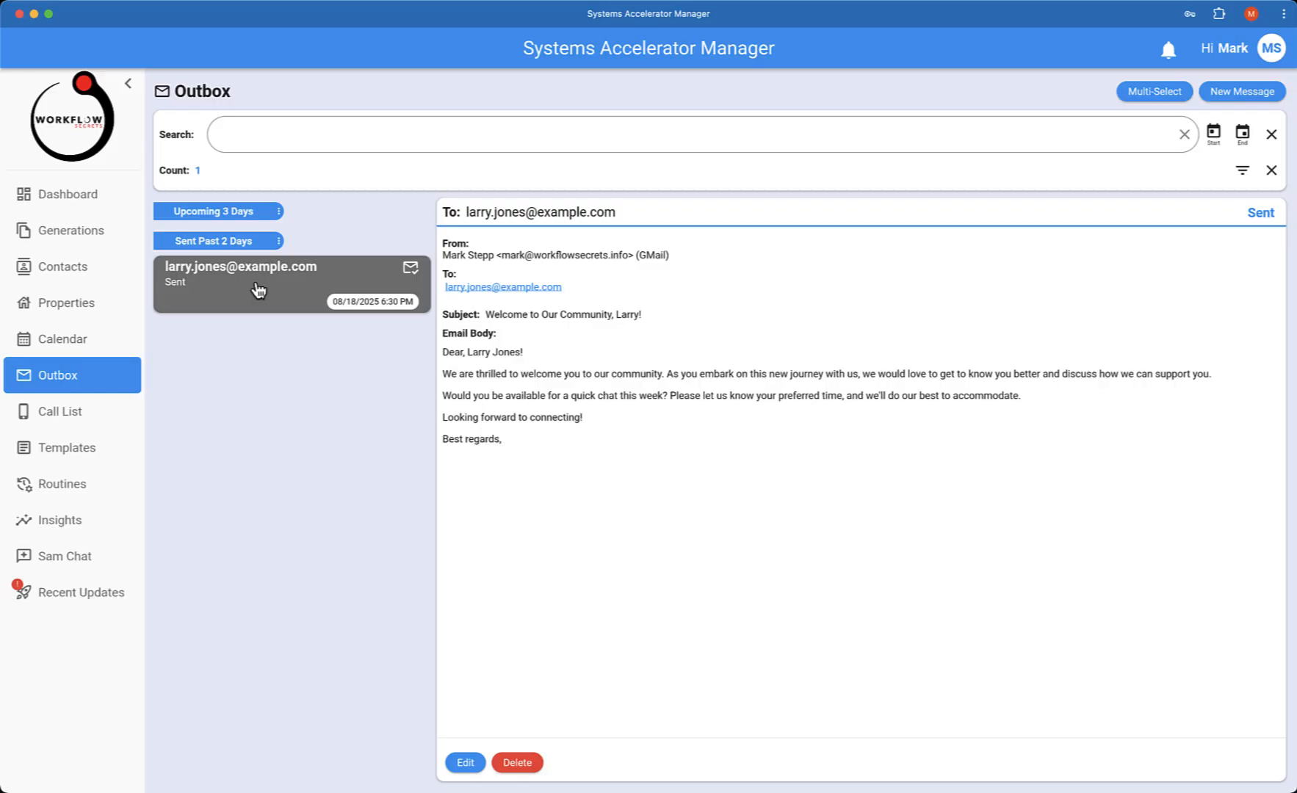